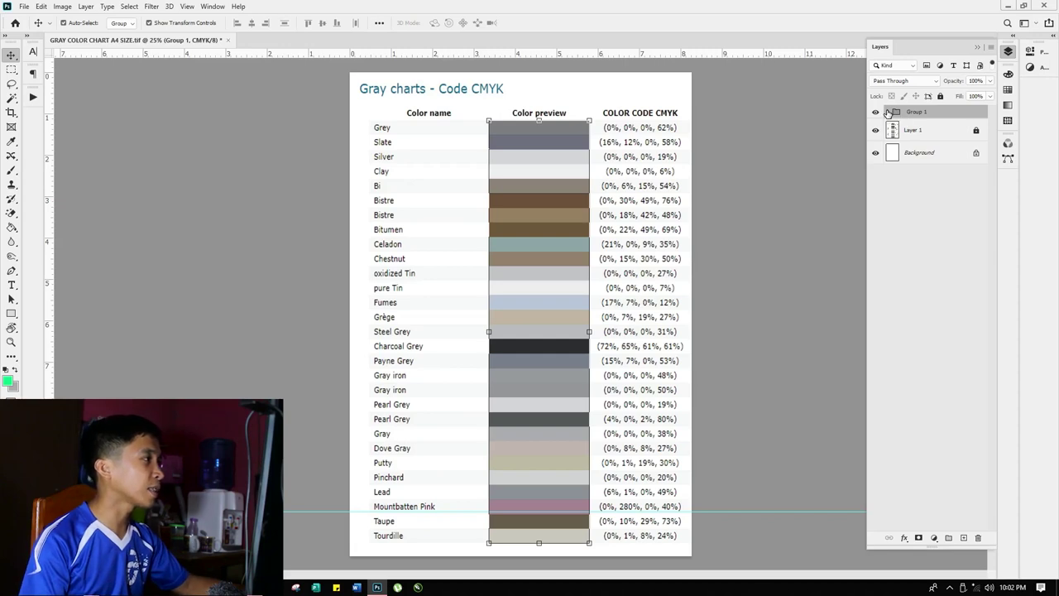
Step: Look through the swatch layers in Group 1 and inspect the Grey swatch's Color Overlay CMYK values
{"action": "left_click", "coordinate": [888, 112]}
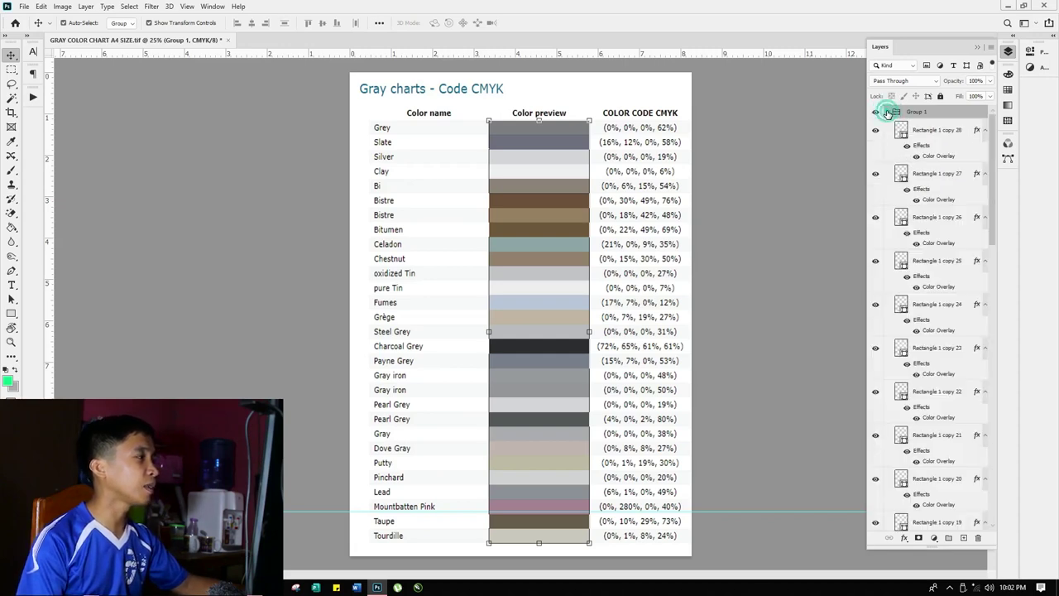
{"action": "left_click", "coordinate": [887, 113]}
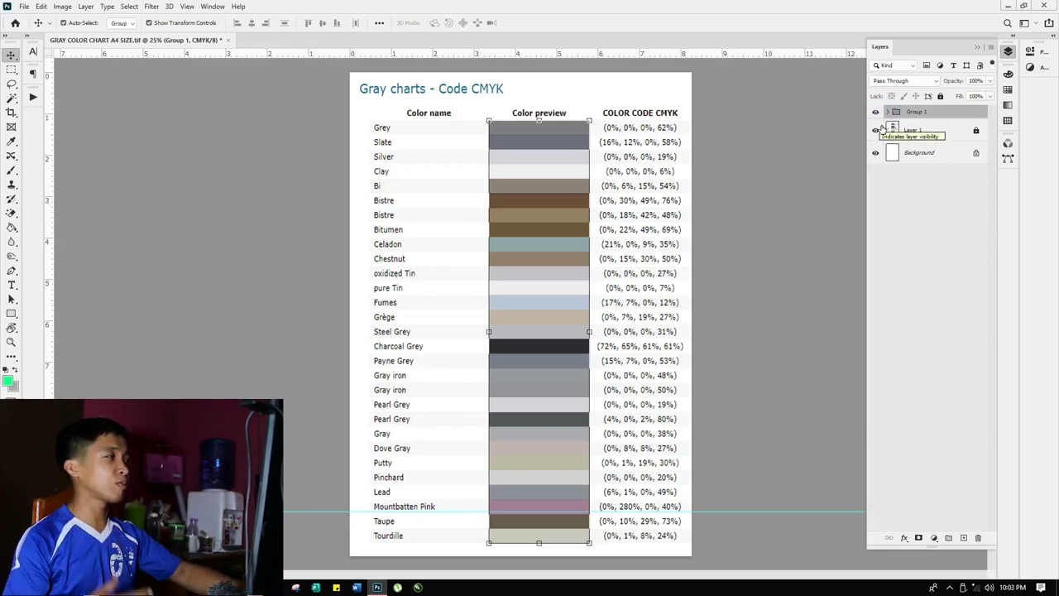
{"action": "left_click", "coordinate": [583, 132], "text": "ctrl"}
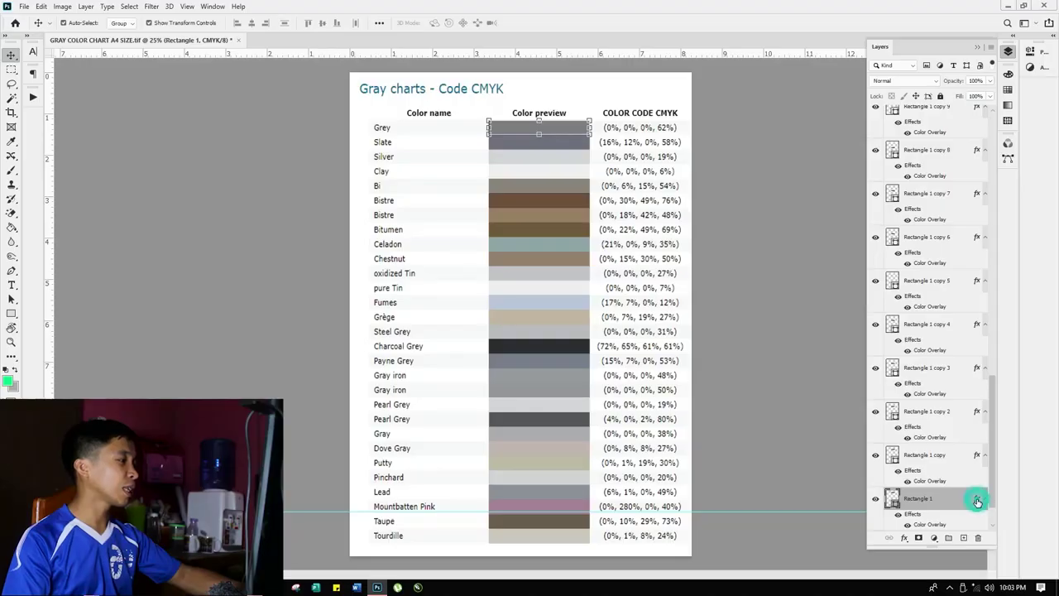
{"action": "double_click", "coordinate": [977, 499]}
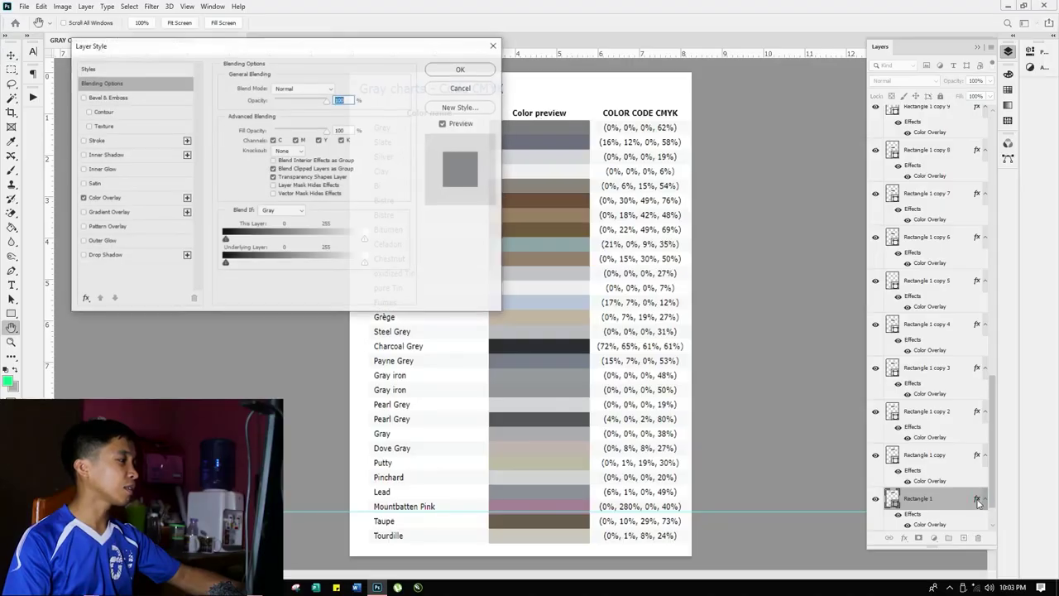
{"action": "left_click", "coordinate": [115, 199]}
{"action": "left_click", "coordinate": [336, 91]}
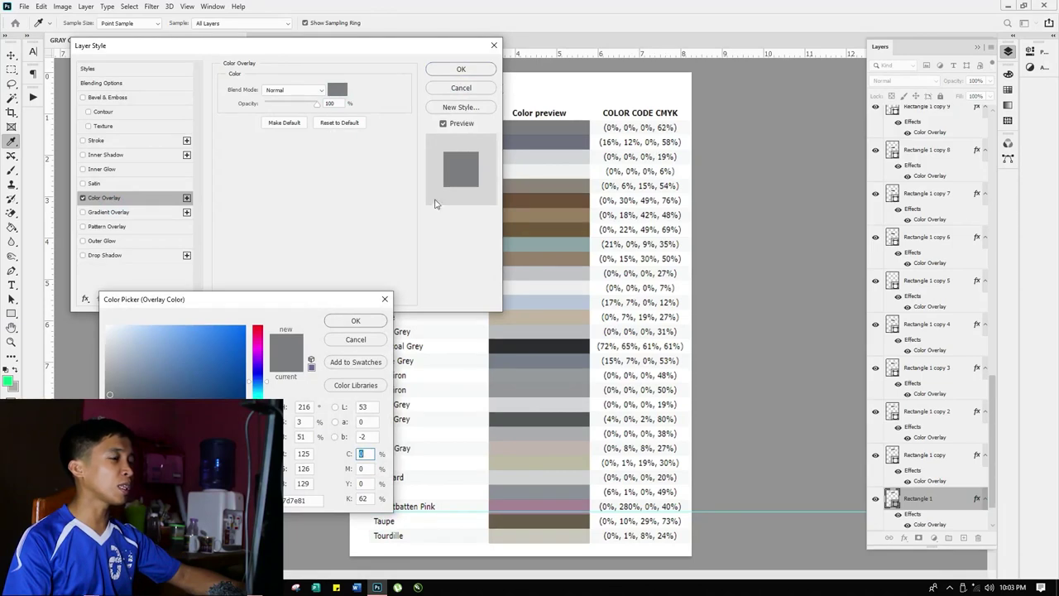
{"action": "left_click", "coordinate": [364, 321]}
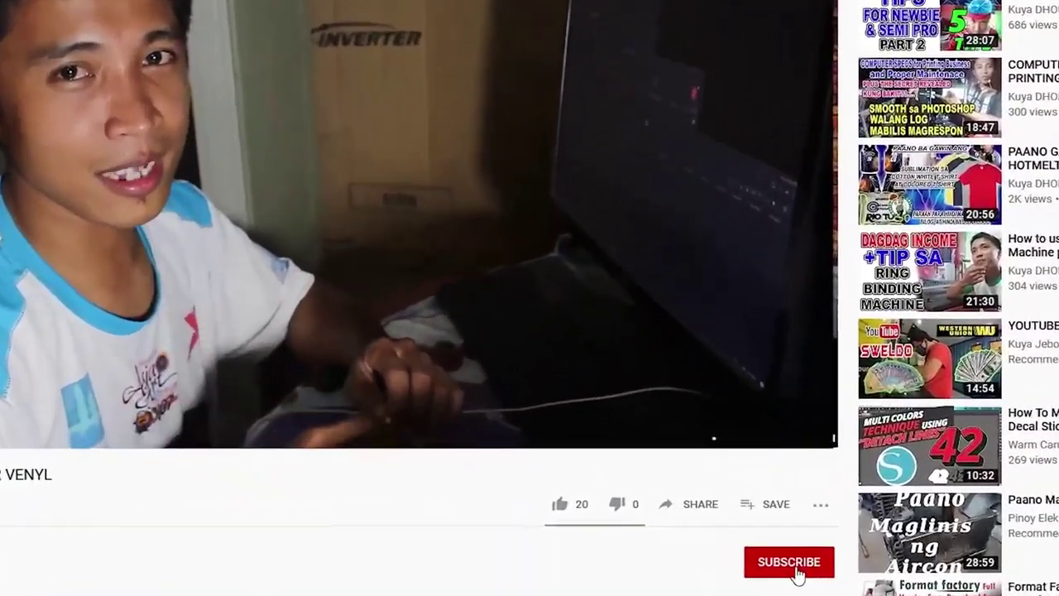
Step: On YouTube, subscribe to the video's channel and set its notifications to All
{"action": "left_click", "coordinate": [795, 574]}
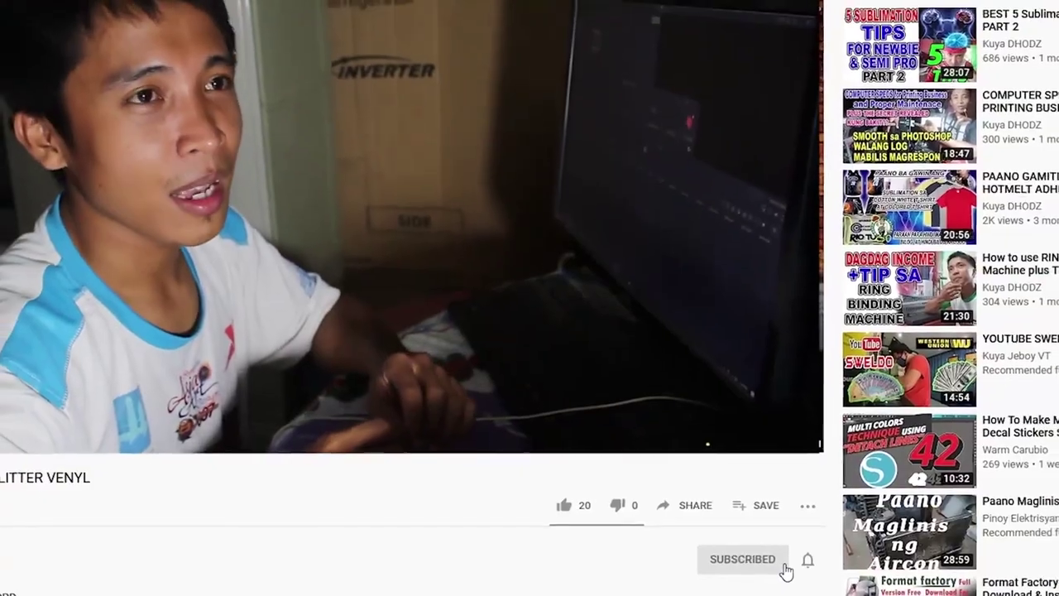
{"action": "left_click", "coordinate": [822, 563]}
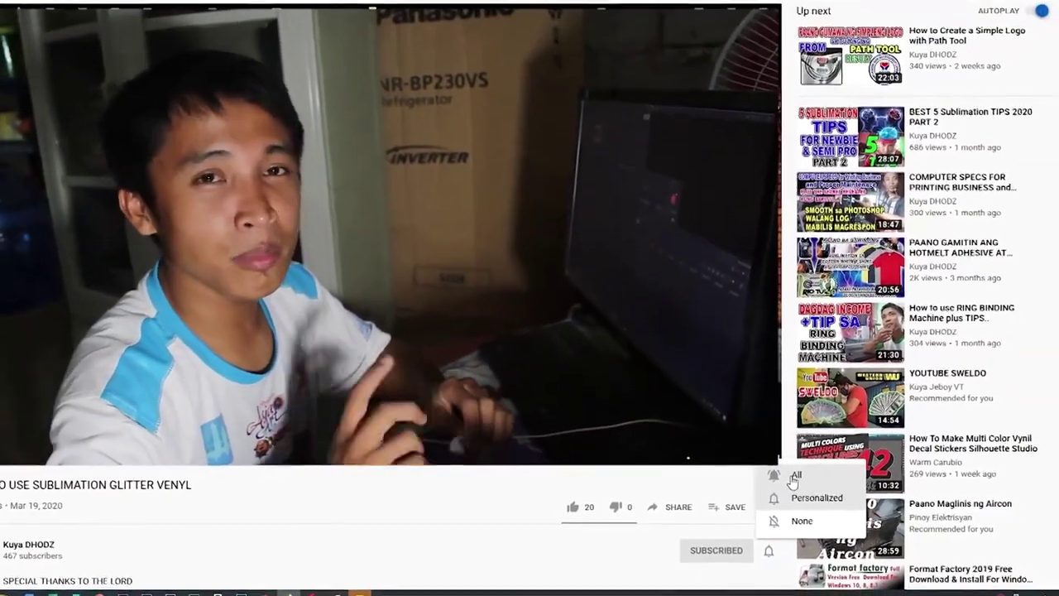
{"action": "left_click", "coordinate": [794, 478]}
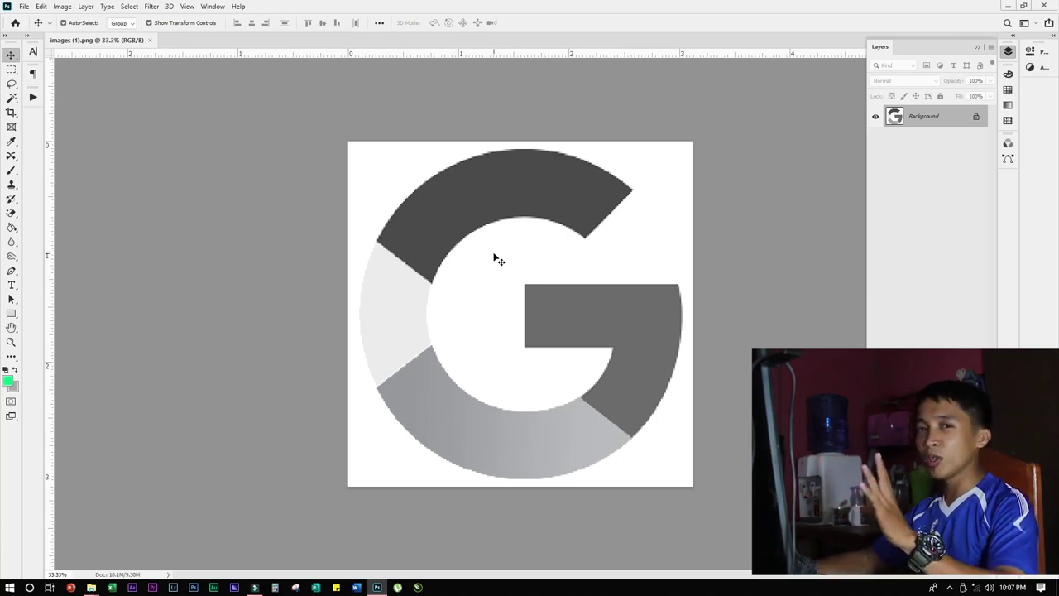
Step: Unlock the background layer of the G logo and try erasing the white area with the Magic Eraser at tolerance 50
{"action": "left_click", "coordinate": [976, 116]}
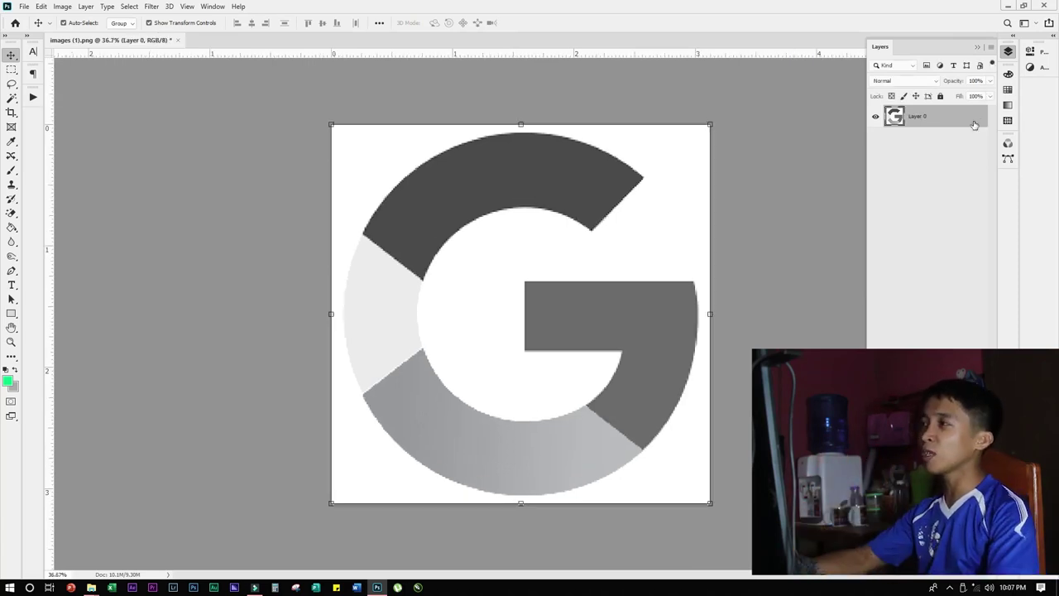
{"action": "key", "text": "e"}
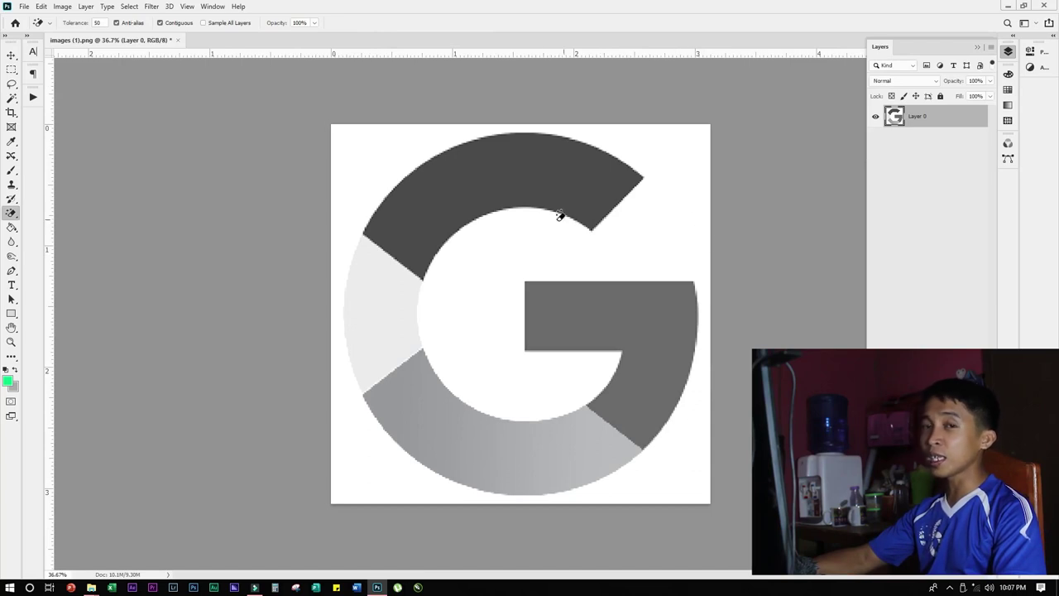
{"action": "left_click", "coordinate": [373, 160]}
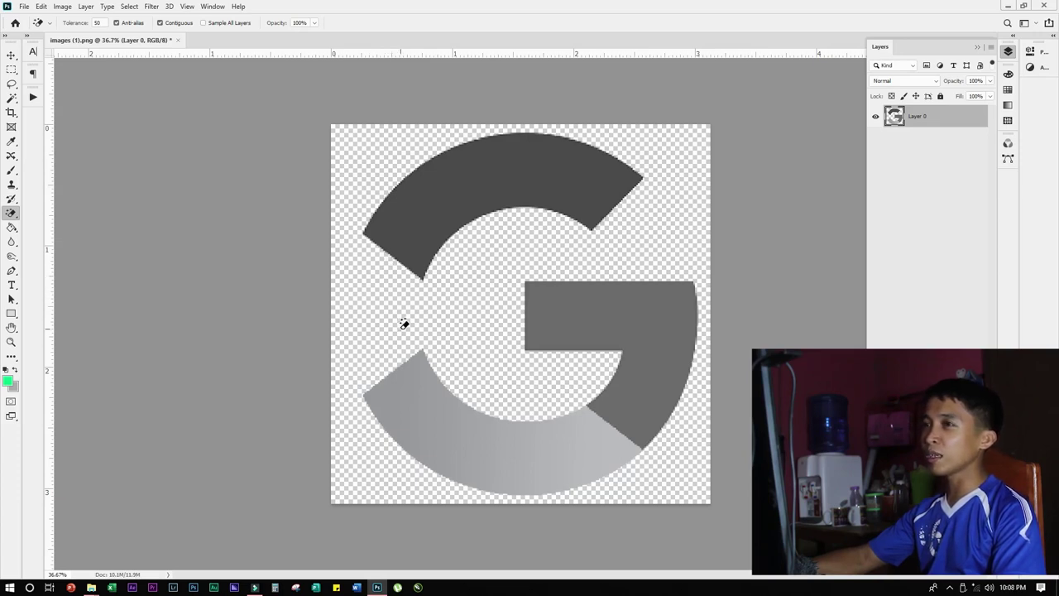
Step: Set the Magic Eraser tolerance to 10 and erase the white background around the G
{"action": "double_click", "coordinate": [100, 23]}
{"action": "type", "text": "10"}
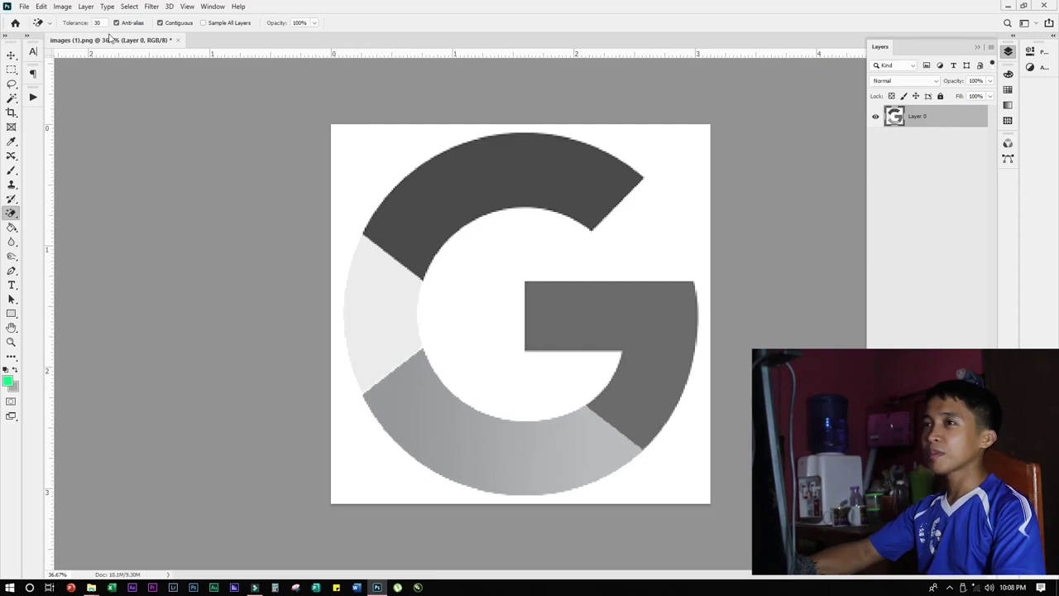
{"action": "double_click", "coordinate": [103, 24]}
{"action": "type", "text": "10"}
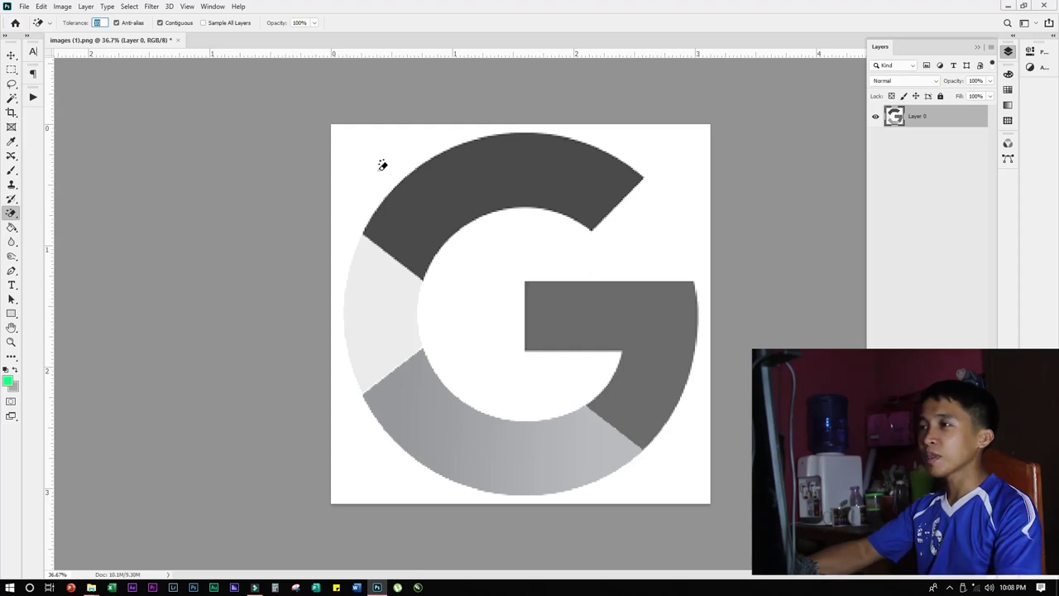
{"action": "left_click", "coordinate": [380, 167]}
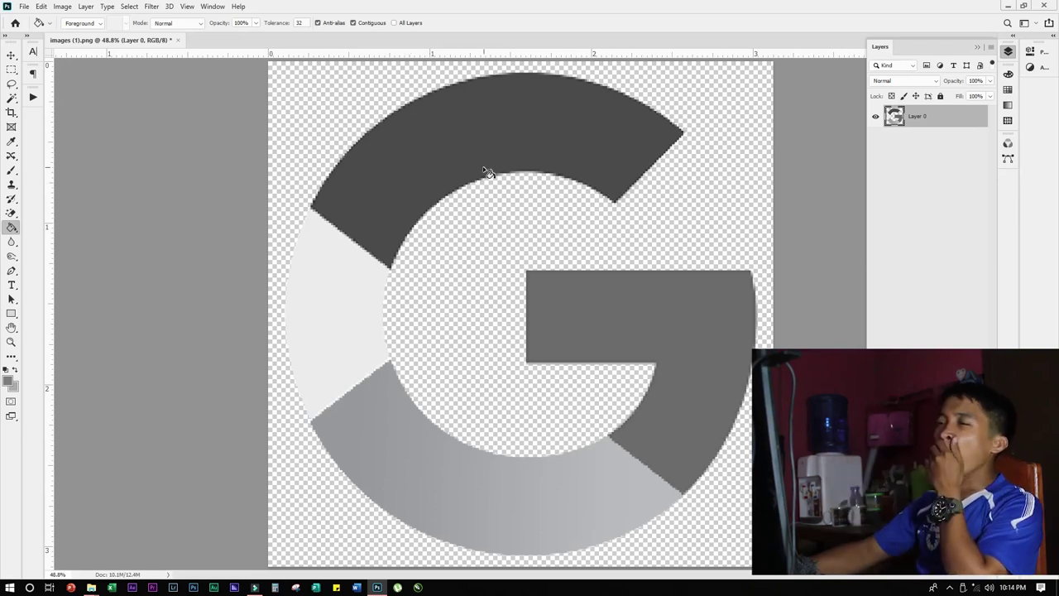
Step: Check the foreground color for CMYK 0, 0, 0, 62 and fill the G's dark upper arc with the Paint Bucket
{"action": "left_click", "coordinate": [8, 381]}
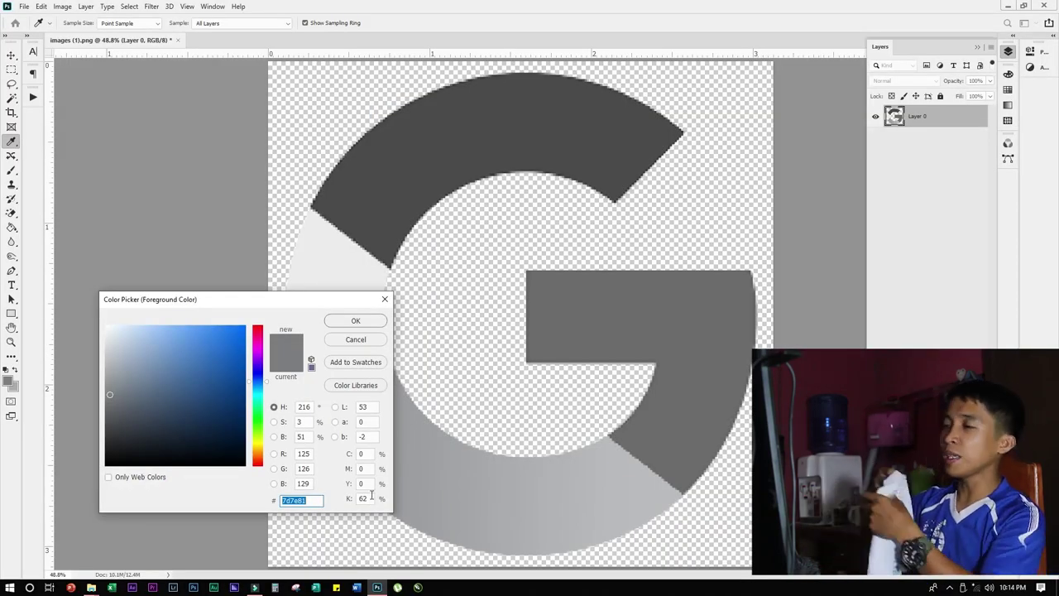
{"action": "left_click", "coordinate": [355, 320]}
{"action": "key", "text": "g"}
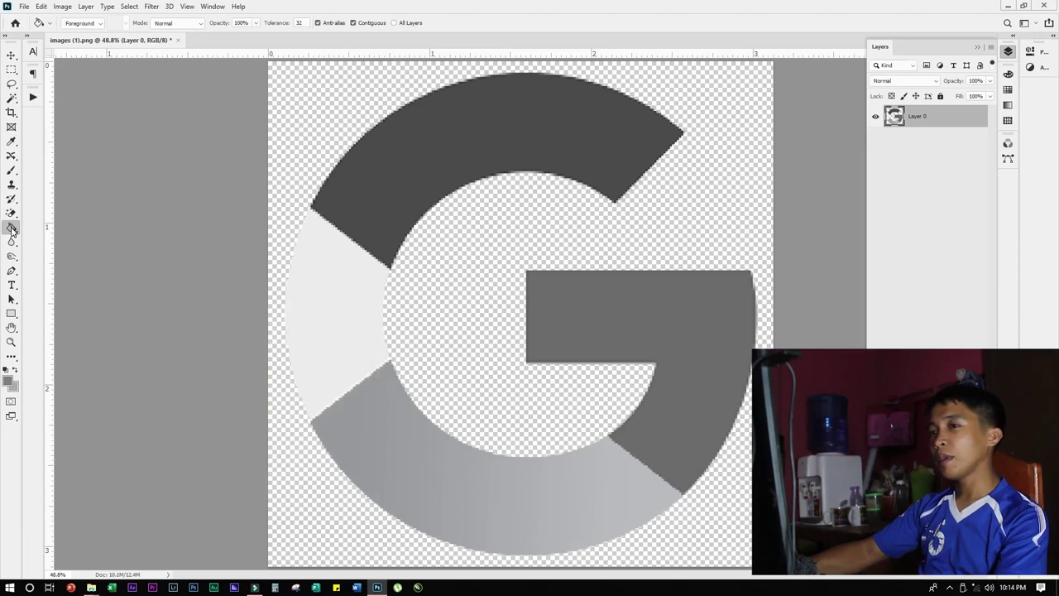
{"action": "right_click", "coordinate": [11, 229]}
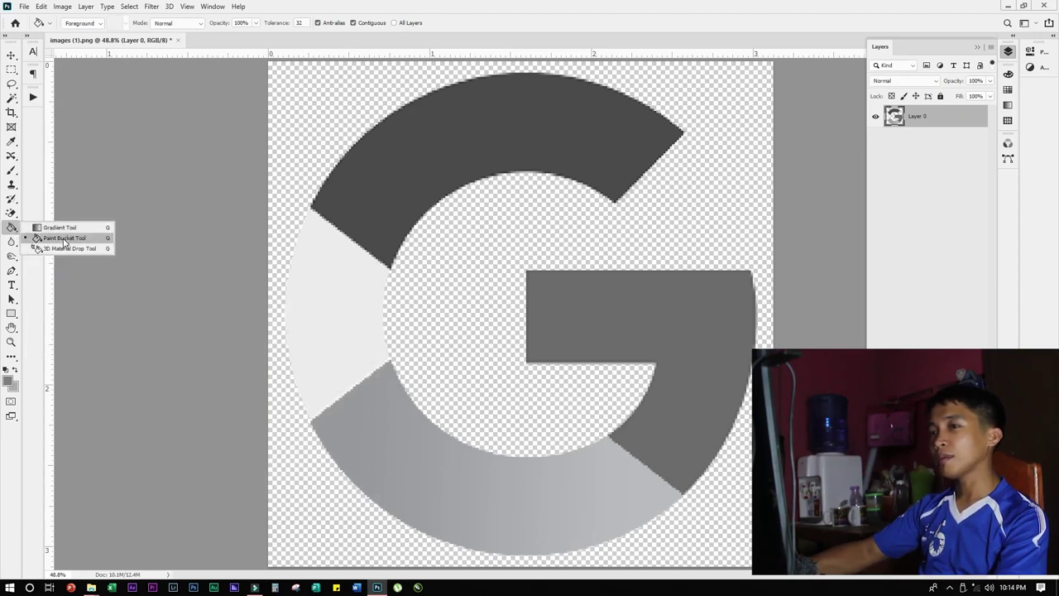
{"action": "left_click", "coordinate": [65, 238]}
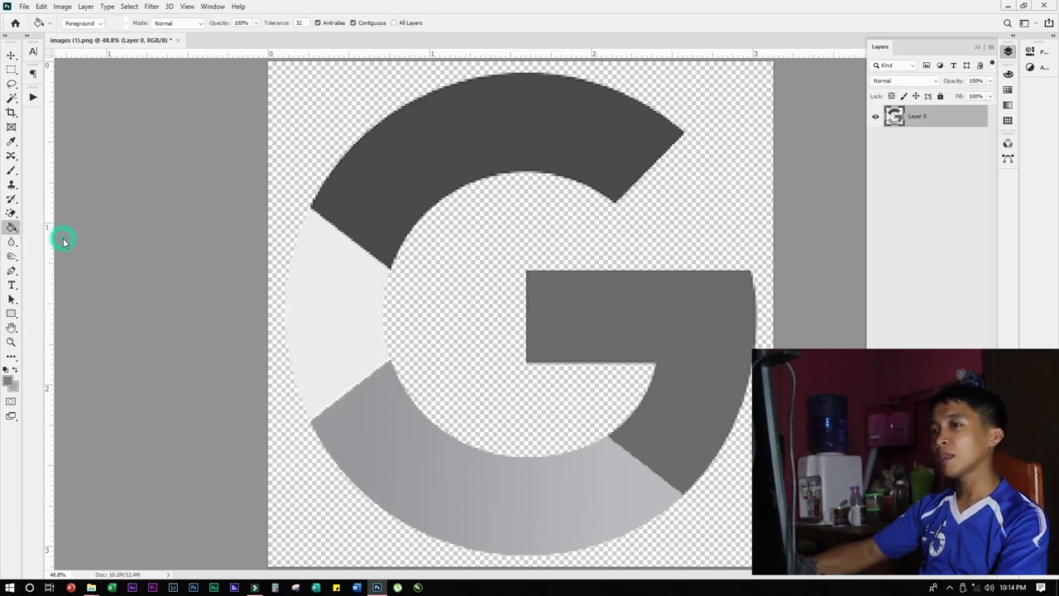
{"action": "left_click", "coordinate": [470, 144]}
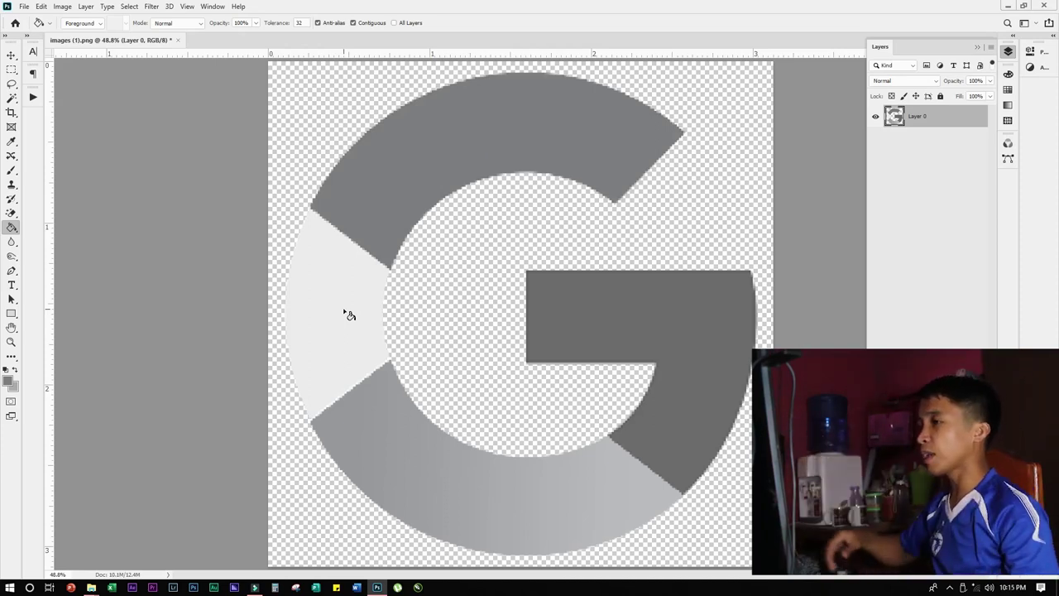
Step: Set the foreground color's K value to 6% and fill the G's light grey section with the Paint Bucket
{"action": "left_click", "coordinate": [9, 380]}
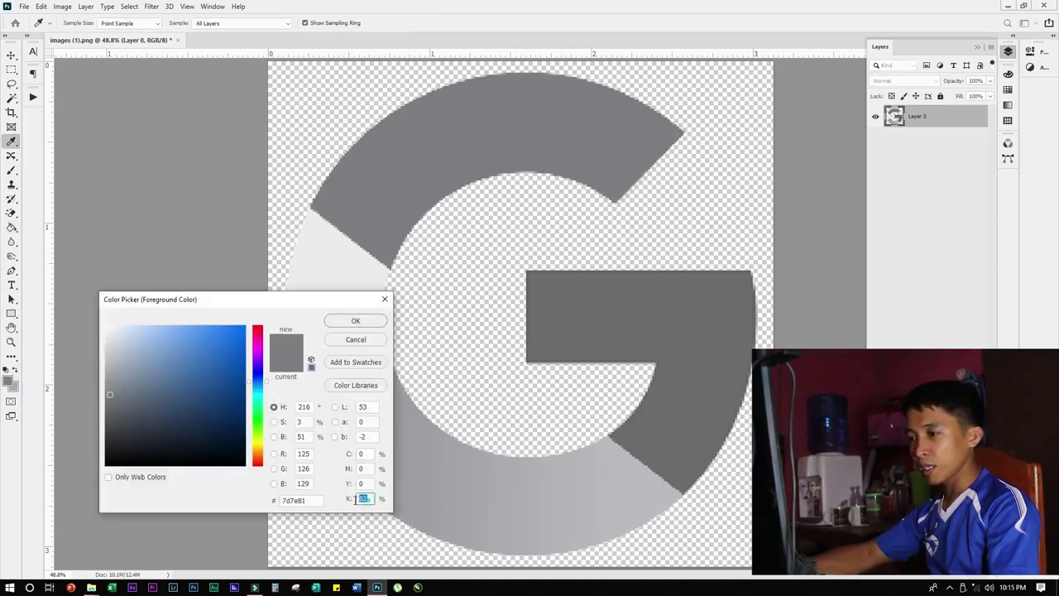
{"action": "type", "text": "6"}
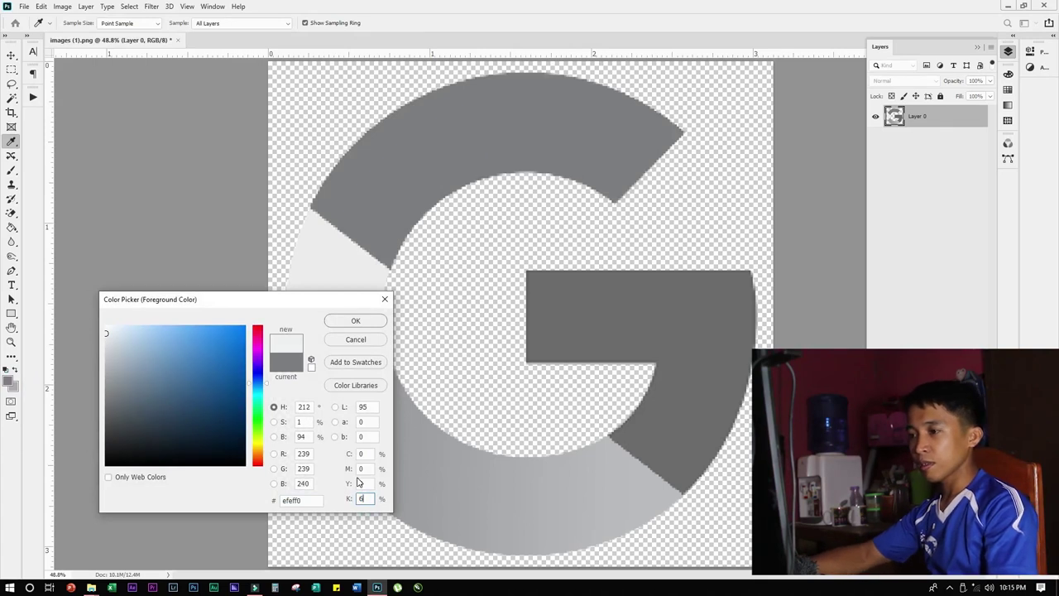
{"action": "left_click", "coordinate": [363, 328]}
{"action": "key", "text": "g"}
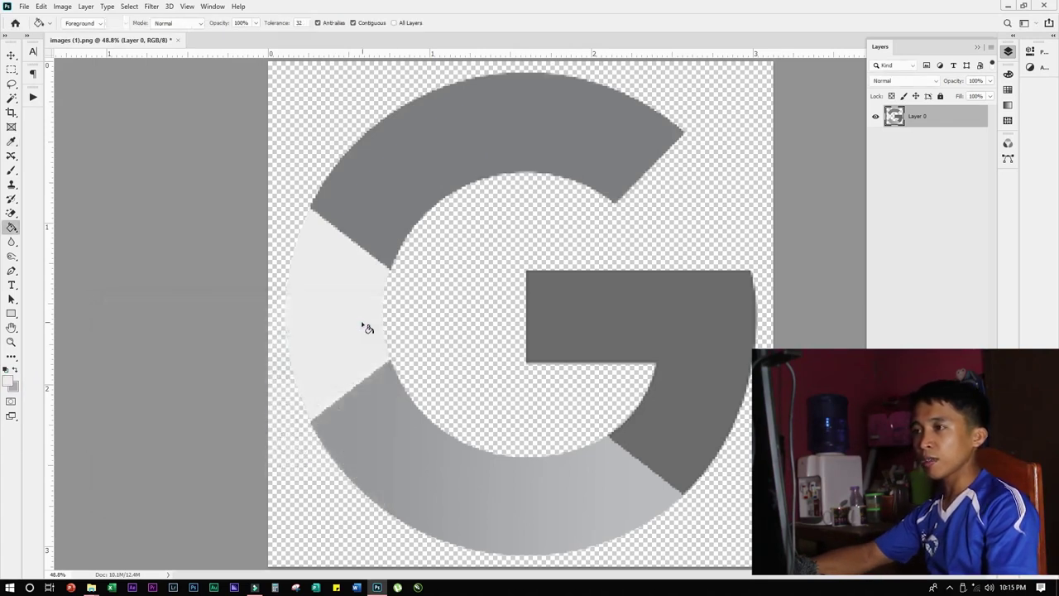
{"action": "left_click", "coordinate": [296, 268]}
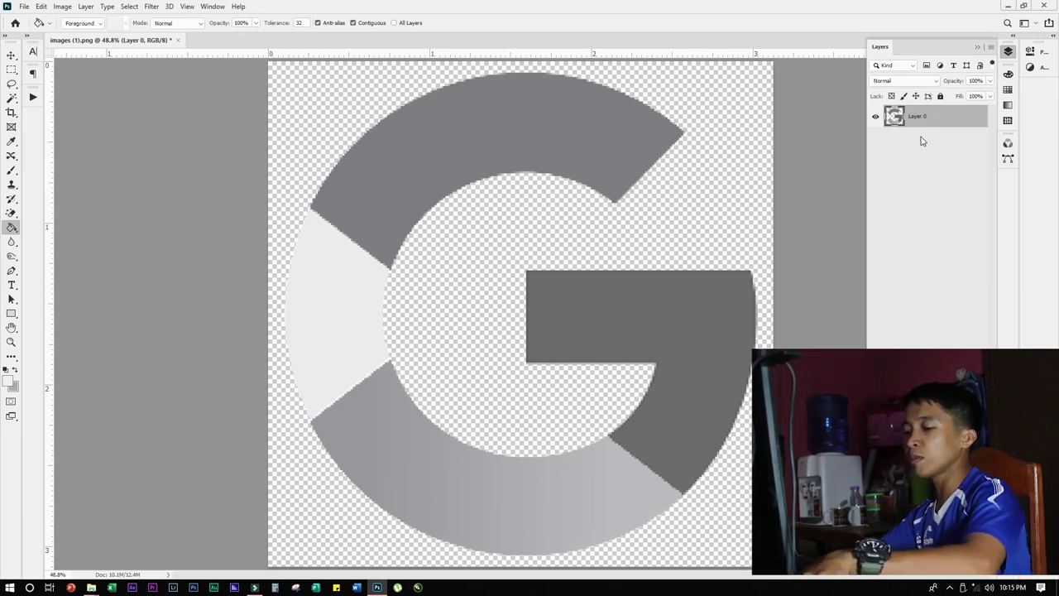
Step: Duplicate the logo layer and select the lower gradient arc by Color Range with a fuzziness of 46
{"action": "key", "text": "ctrl+j"}
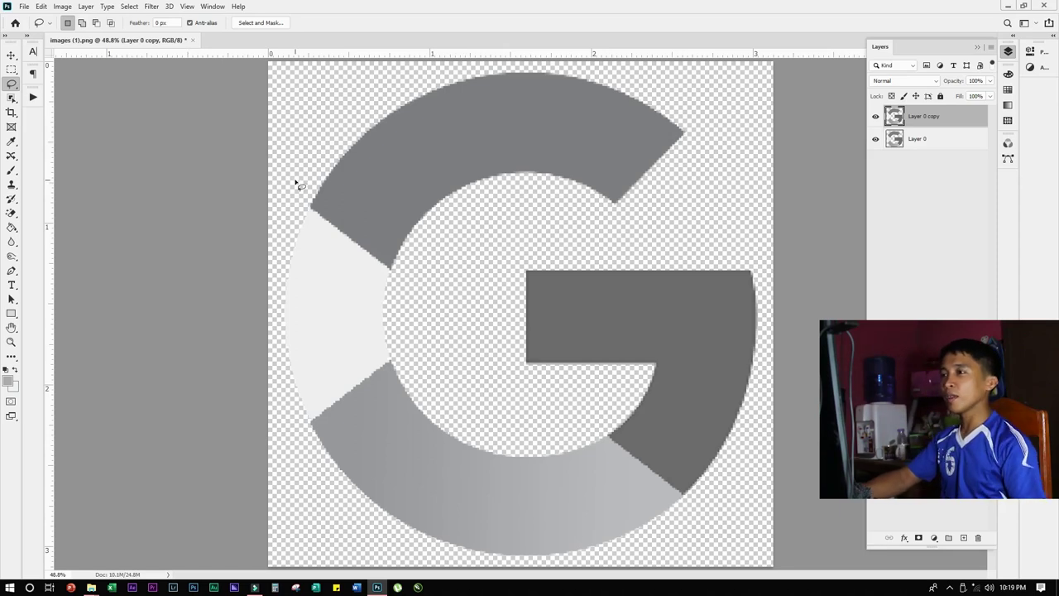
{"action": "left_click", "coordinate": [127, 7]}
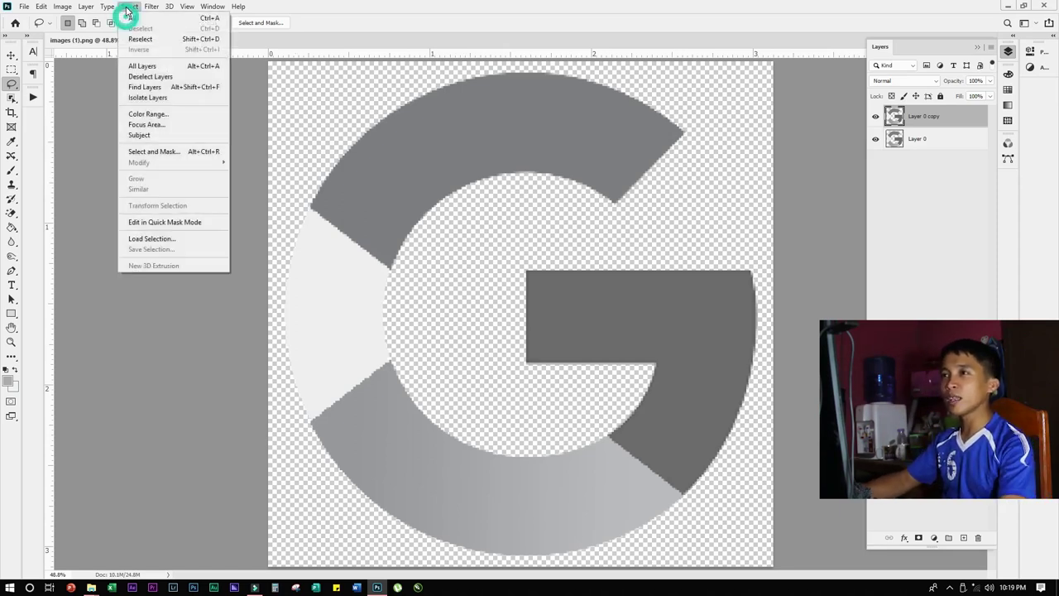
{"action": "left_click", "coordinate": [153, 113]}
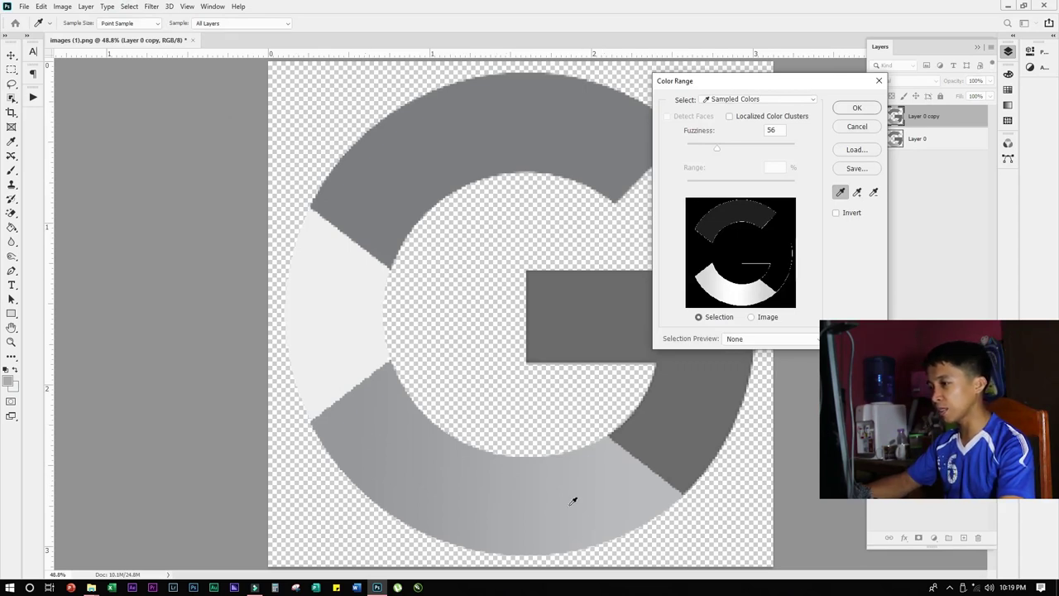
{"action": "left_click", "coordinate": [508, 490]}
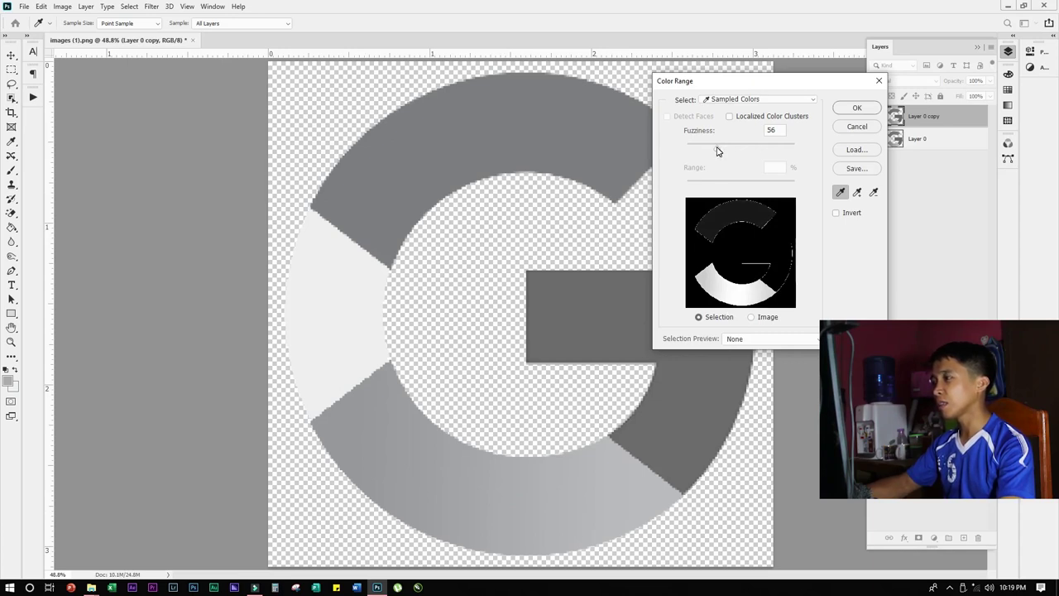
{"action": "mouse_move", "coordinate": [717, 150]}
{"action": "left_mouse_down"}
{"action": "mouse_move", "coordinate": [729, 154]}
{"action": "mouse_move", "coordinate": [713, 153]}
{"action": "left_mouse_up"}
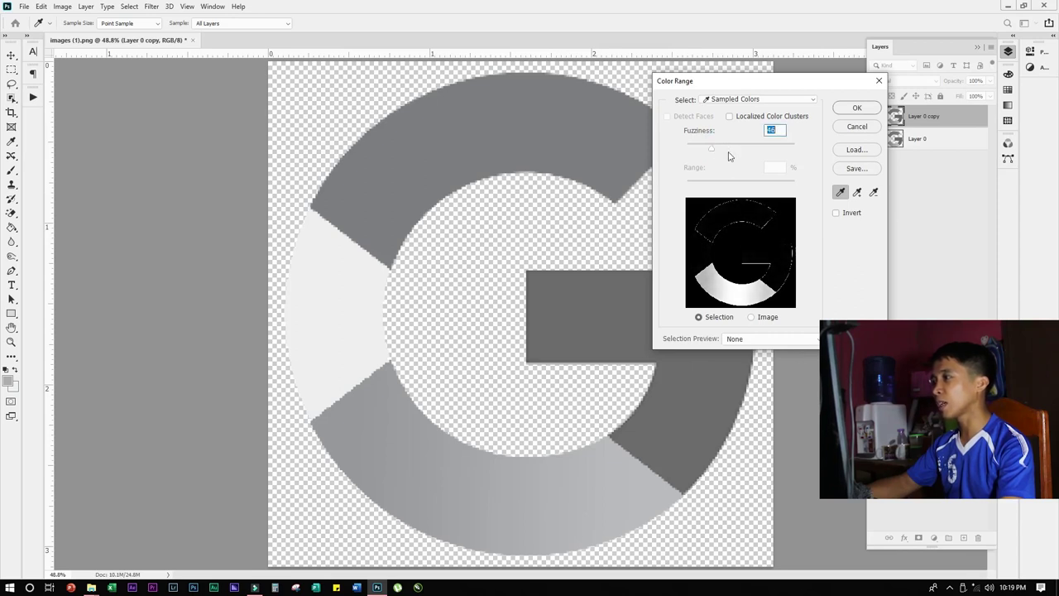
{"action": "left_click", "coordinate": [859, 109]}
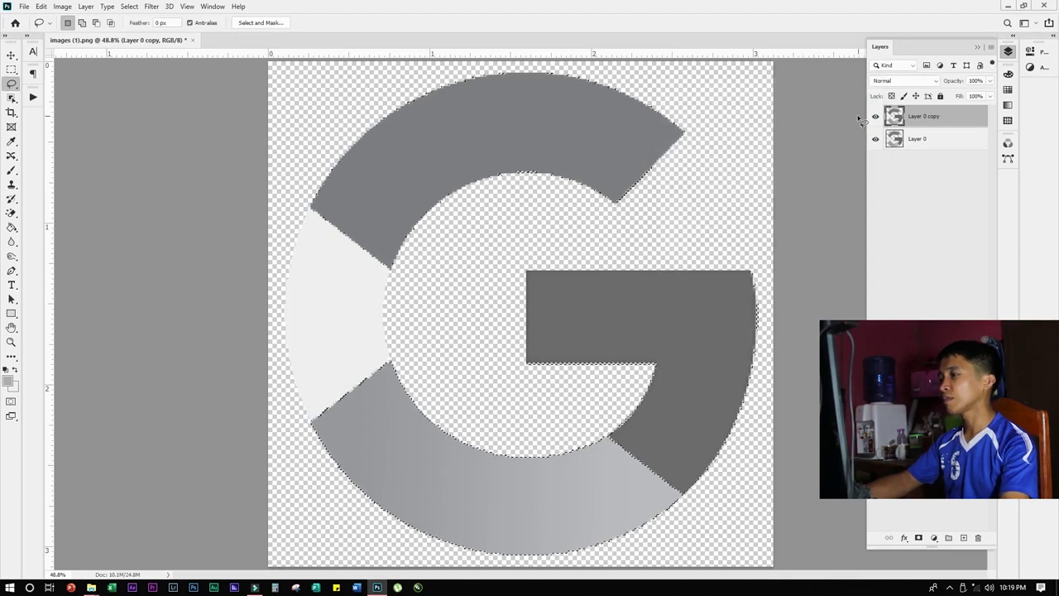
Step: Subtract the unwanted areas around the G's upper arc from the selection with the Lasso tool
{"action": "right_click", "coordinate": [12, 84]}
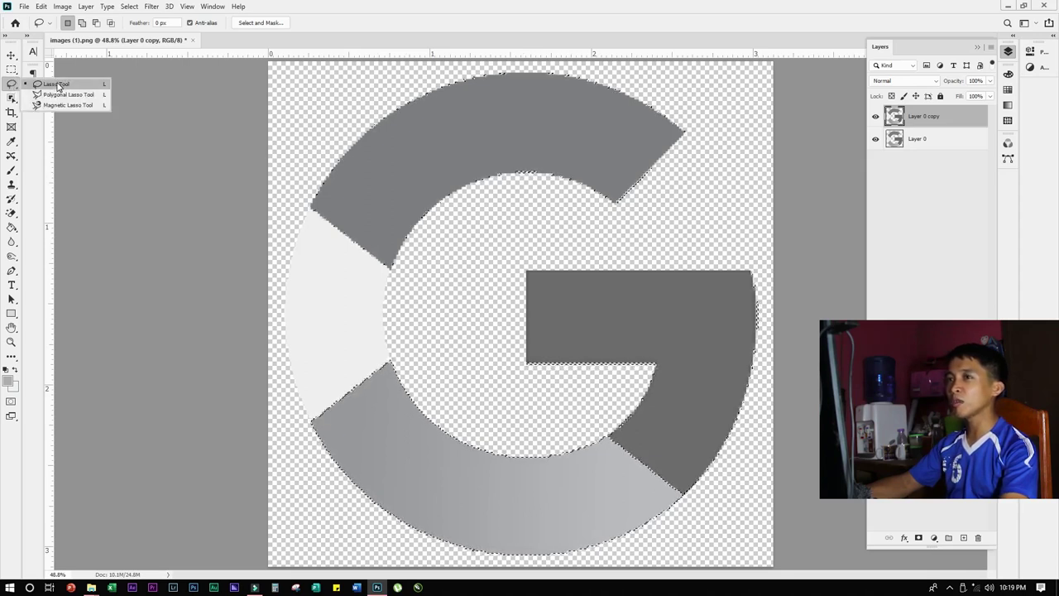
{"action": "left_click", "coordinate": [52, 85]}
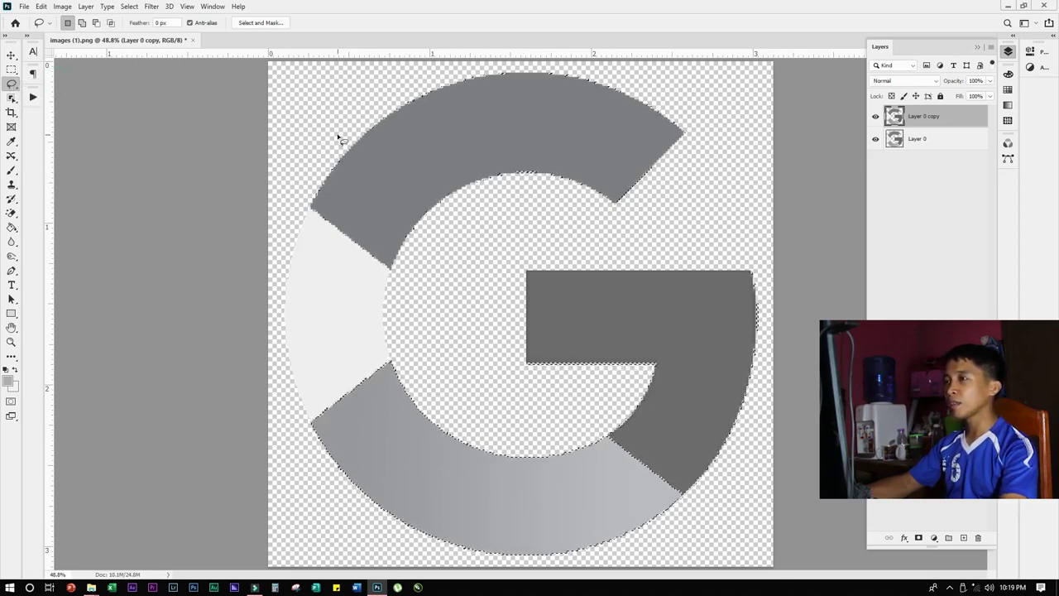
{"action": "key", "text": "alt"}
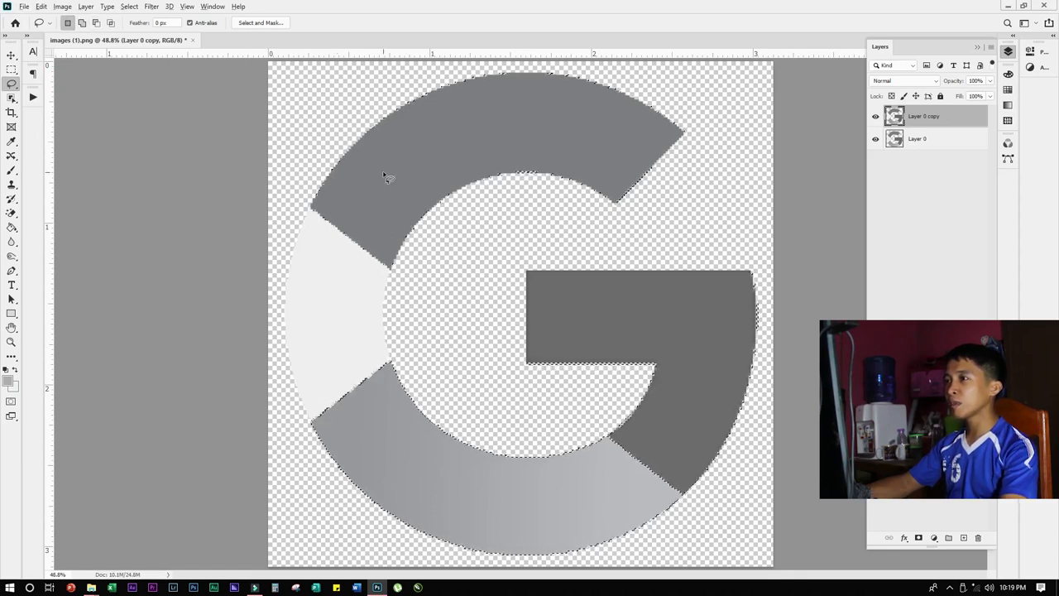
{"action": "key", "text": "alt"}
{"action": "mouse_move", "coordinate": [312, 164]}
{"action": "left_mouse_down"}
{"action": "mouse_move", "coordinate": [295, 204]}
{"action": "mouse_move", "coordinate": [343, 294]}
{"action": "left_mouse_up"}
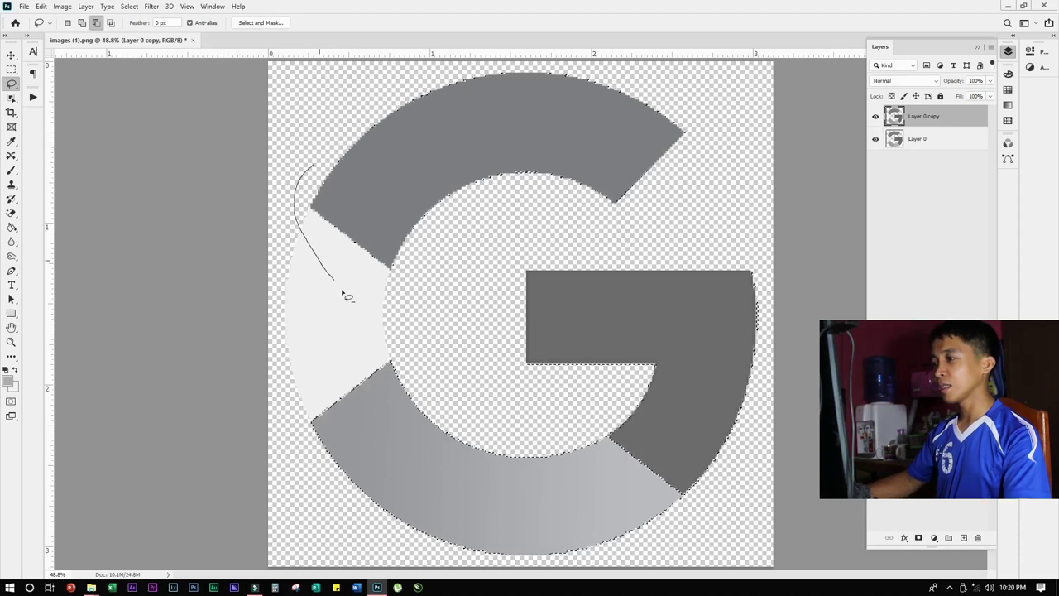
{"action": "mouse_move", "coordinate": [433, 358]}
{"action": "left_mouse_down"}
{"action": "mouse_move", "coordinate": [628, 443]}
{"action": "mouse_move", "coordinate": [691, 503]}
{"action": "mouse_move", "coordinate": [728, 497]}
{"action": "mouse_move", "coordinate": [790, 437]}
{"action": "mouse_move", "coordinate": [787, 261]}
{"action": "mouse_move", "coordinate": [763, 177]}
{"action": "mouse_move", "coordinate": [720, 109]}
{"action": "mouse_move", "coordinate": [614, 62]}
{"action": "mouse_move", "coordinate": [394, 64]}
{"action": "mouse_move", "coordinate": [321, 130]}
{"action": "left_mouse_up"}
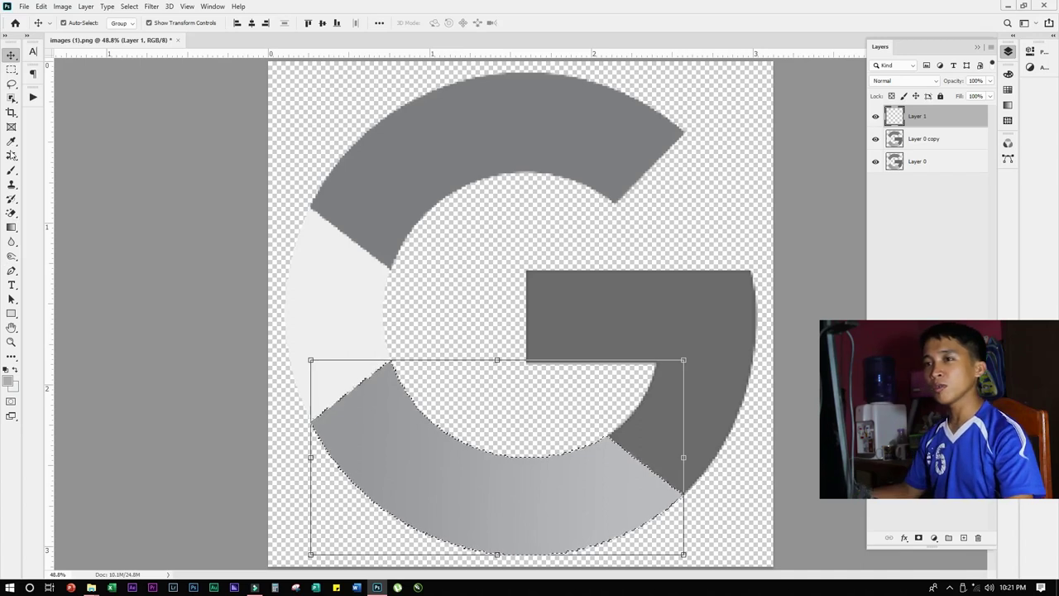
Step: Open the gradient for editing with the Gradient tool and set its starting color stop to CMYK 0, 0, 0, 31
{"action": "left_click", "coordinate": [11, 227]}
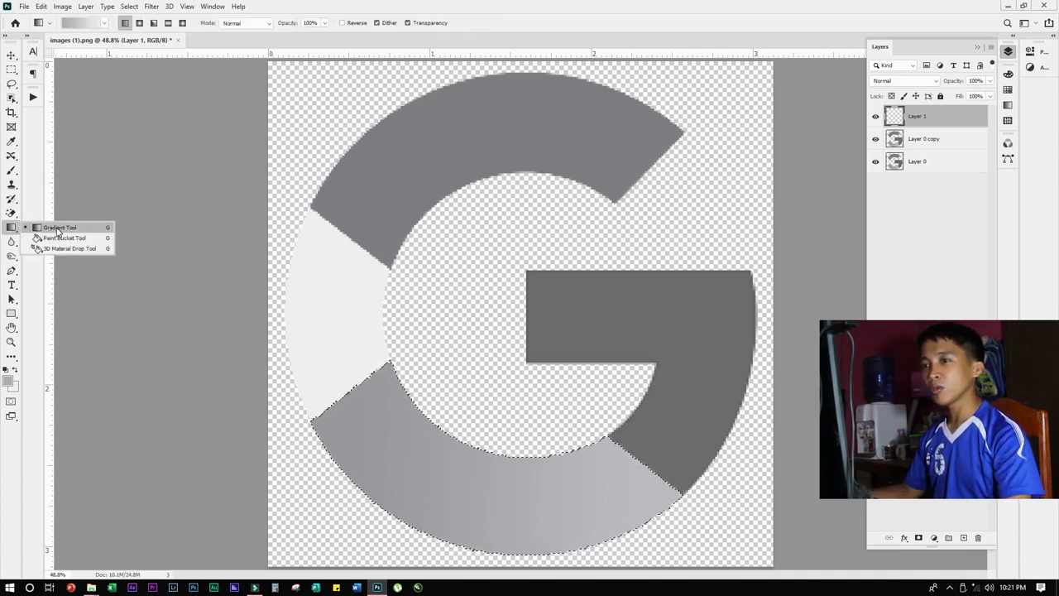
{"action": "left_click", "coordinate": [53, 227]}
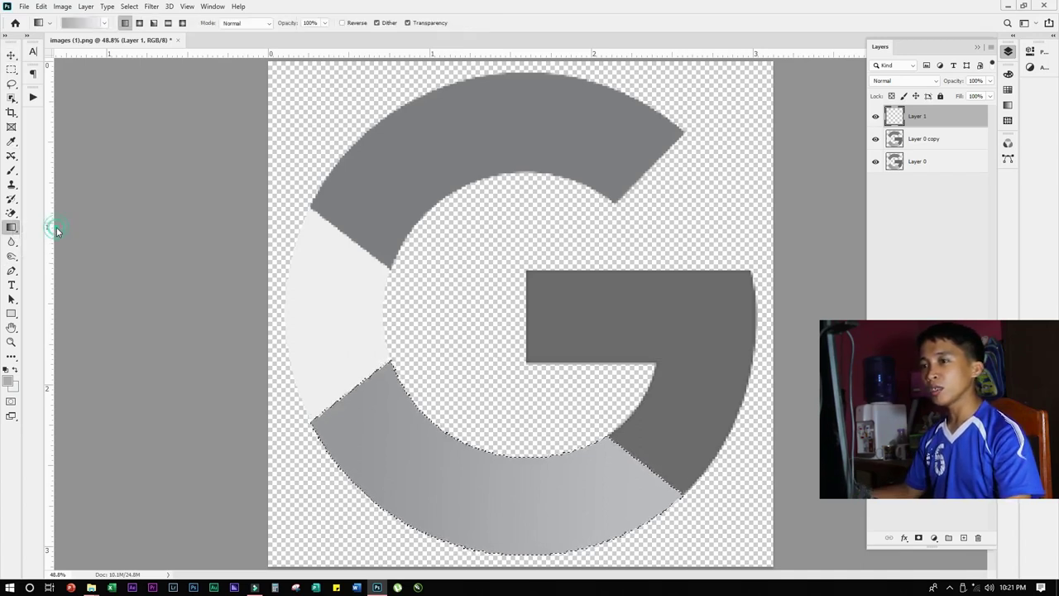
{"action": "left_click", "coordinate": [83, 23]}
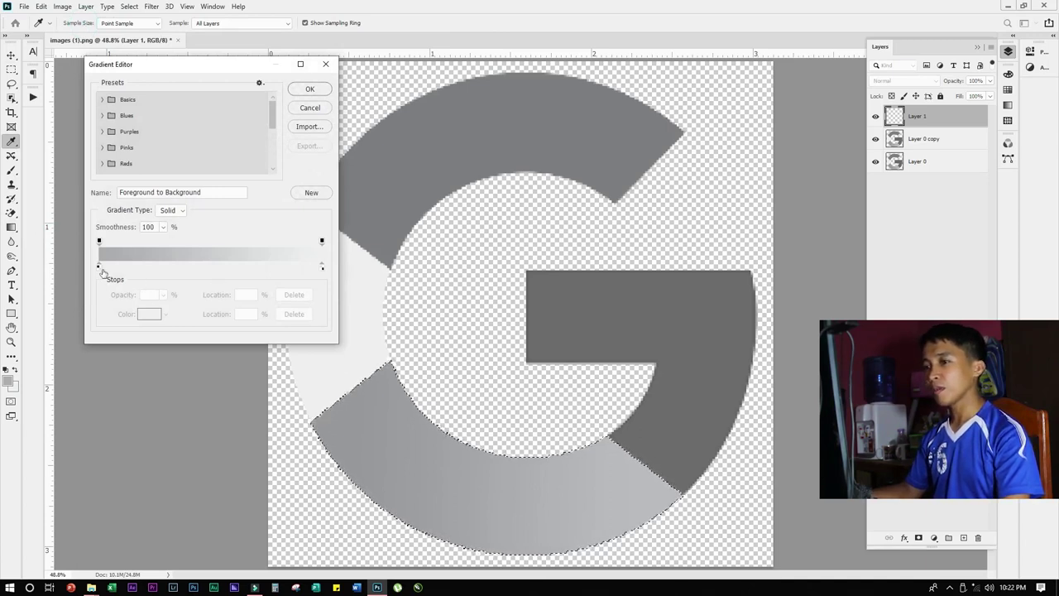
{"action": "left_click", "coordinate": [99, 267]}
{"action": "left_click", "coordinate": [148, 313]}
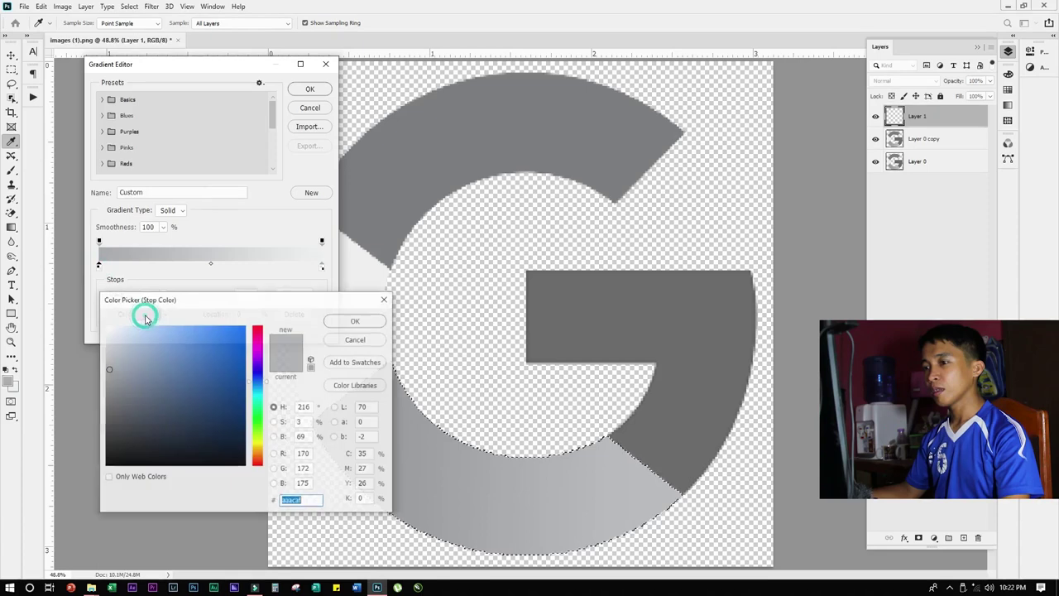
{"action": "left_click_drag", "start_coordinate": [246, 303], "coordinate": [169, 199]}
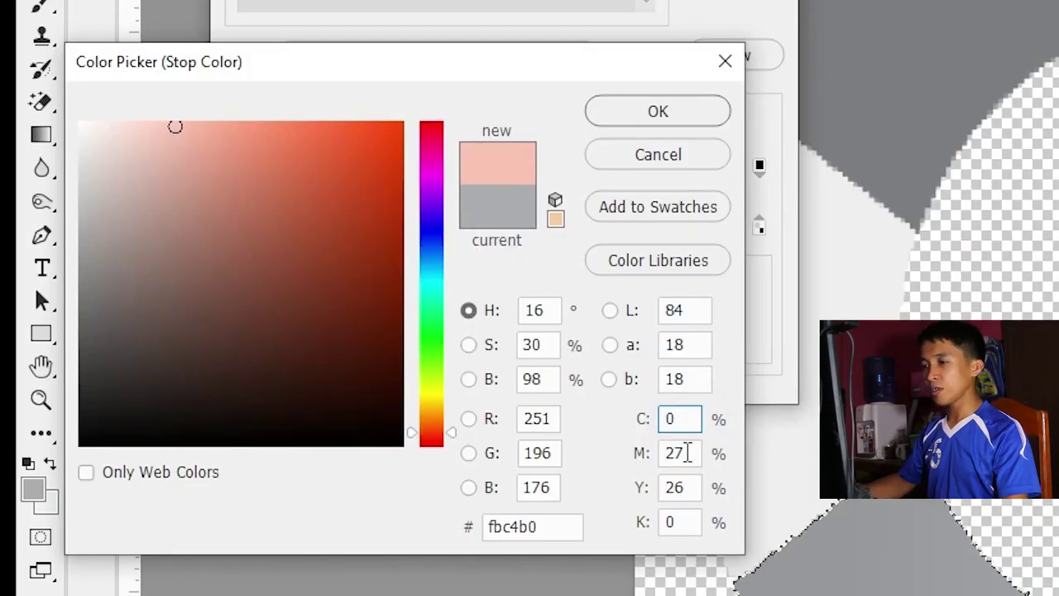
{"action": "left_click", "coordinate": [285, 364]}
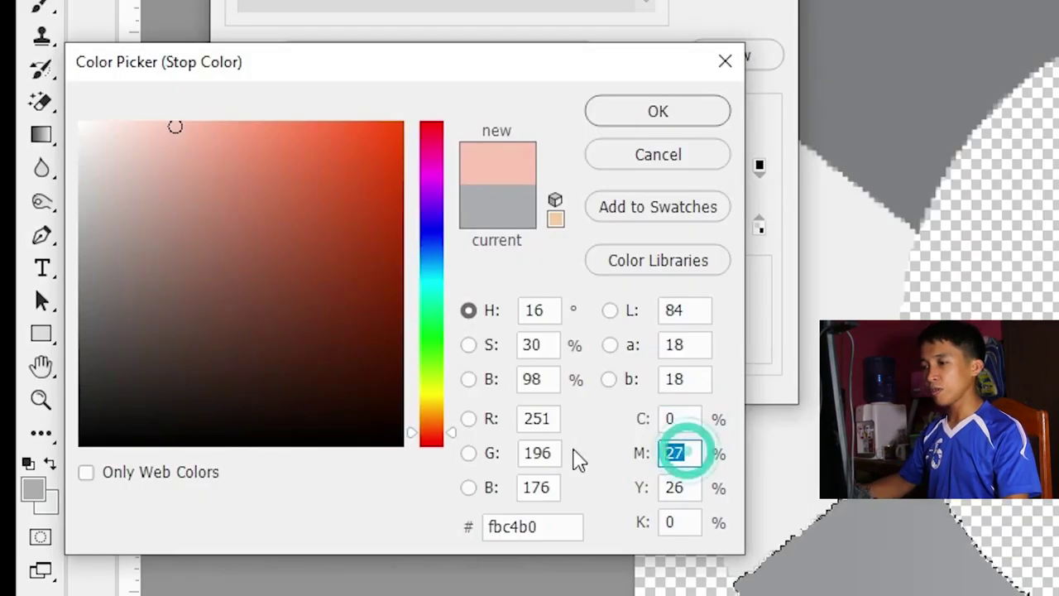
{"action": "type", "text": "0"}
{"action": "left_click", "coordinate": [676, 488]}
{"action": "type", "text": "0"}
{"action": "left_click", "coordinate": [672, 522]}
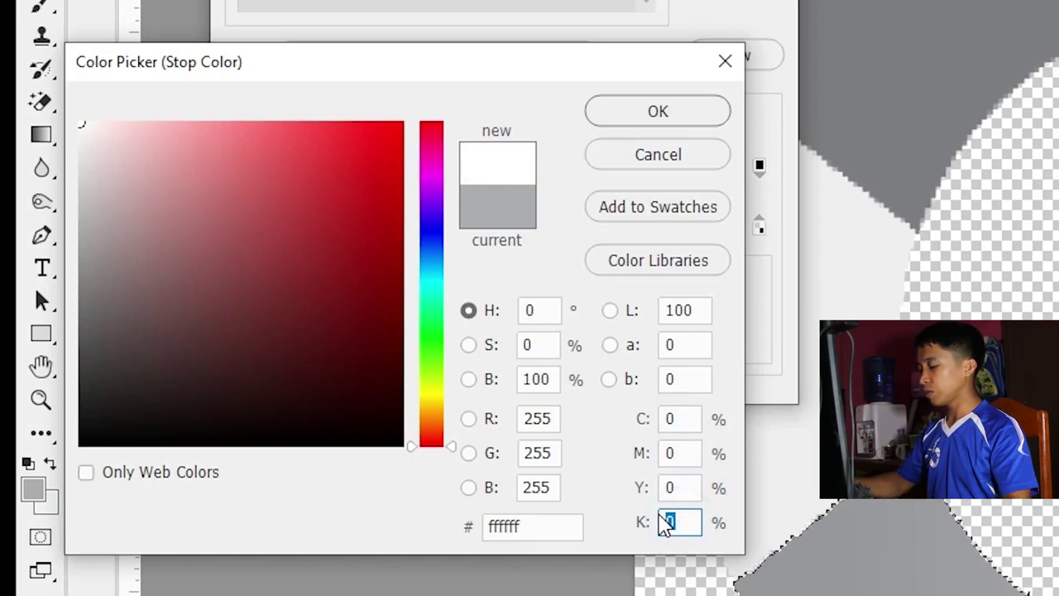
{"action": "type", "text": "31"}
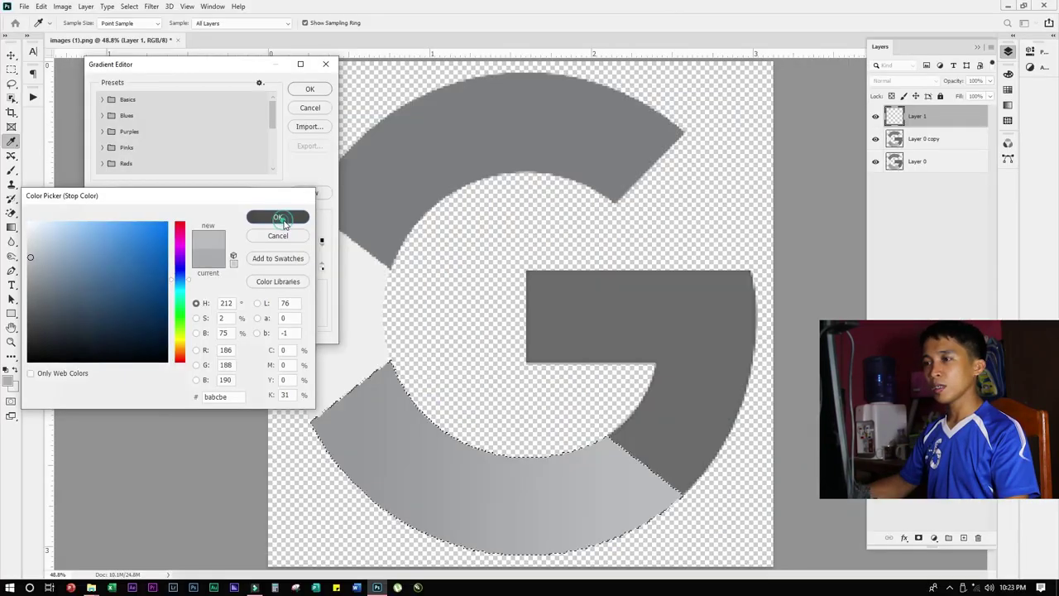
{"action": "left_click", "coordinate": [657, 111]}
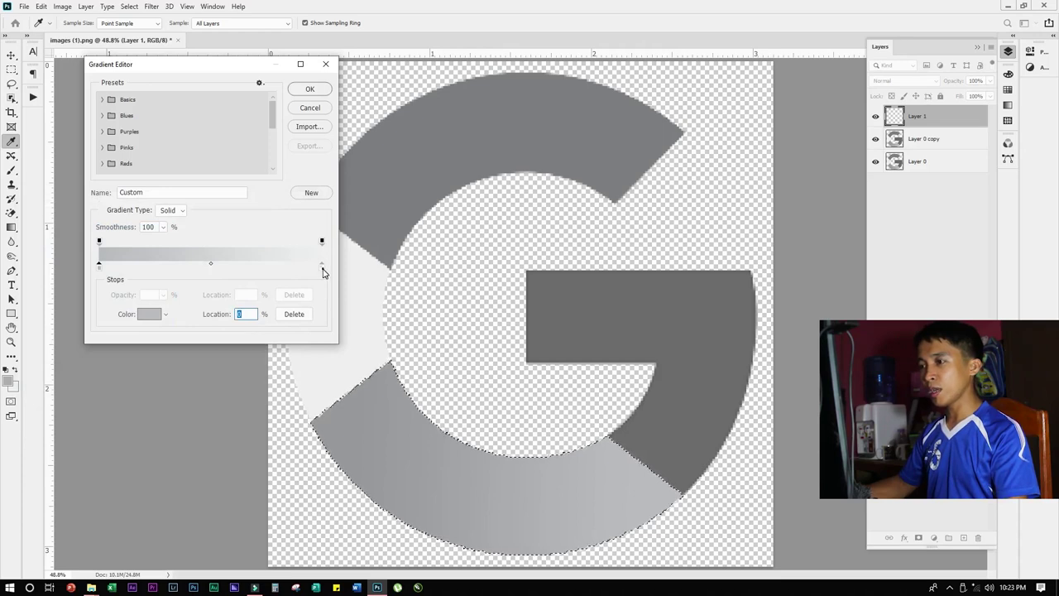
Step: Set the gradient's end color stop to a K value of 19% and accept the gradient
{"action": "left_click", "coordinate": [323, 267]}
{"action": "left_click", "coordinate": [150, 316]}
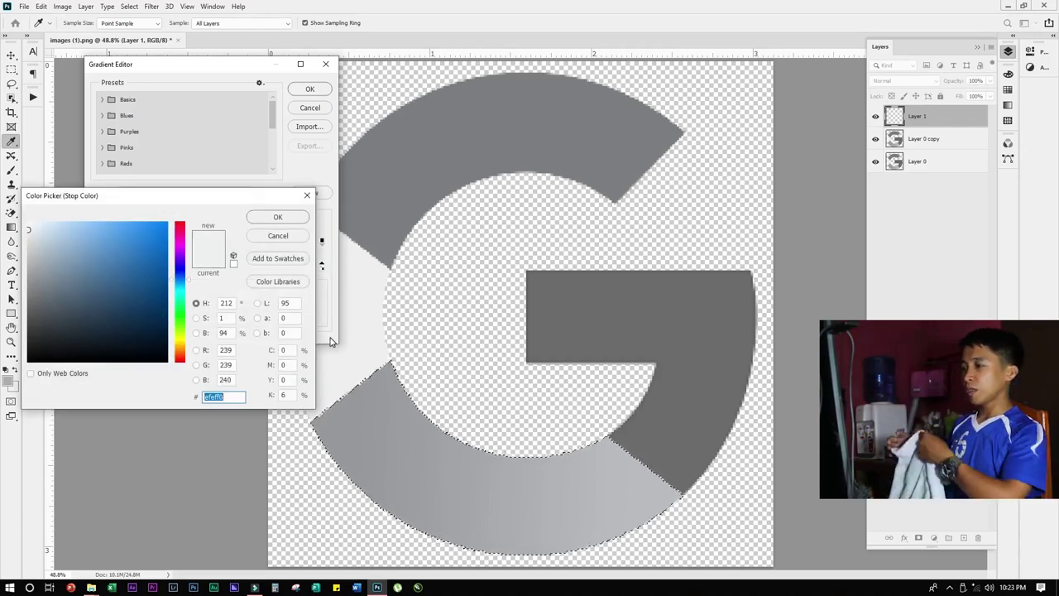
{"action": "left_click", "coordinate": [283, 395]}
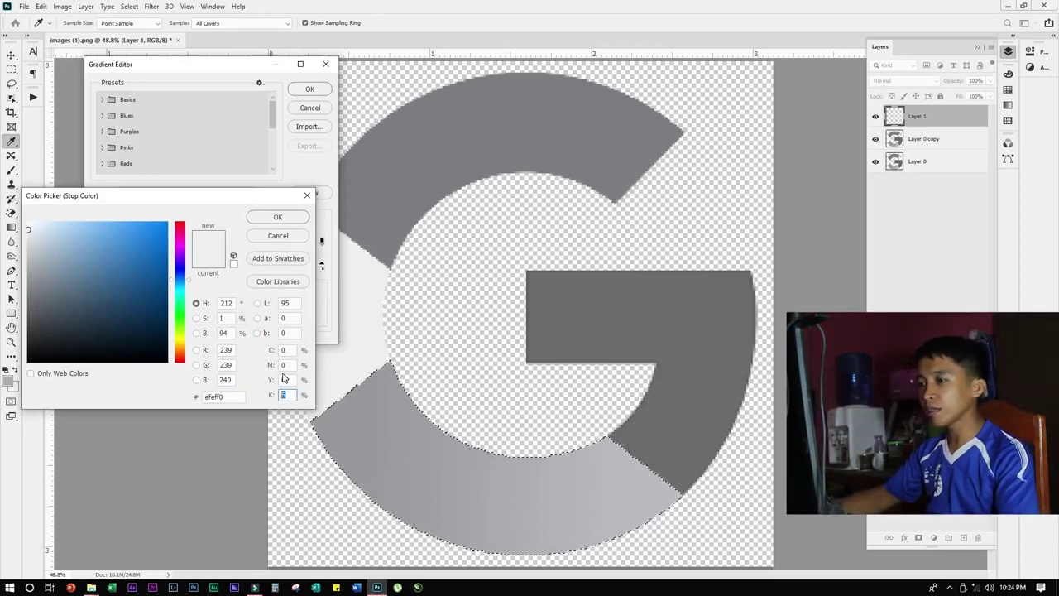
{"action": "type", "text": "19"}
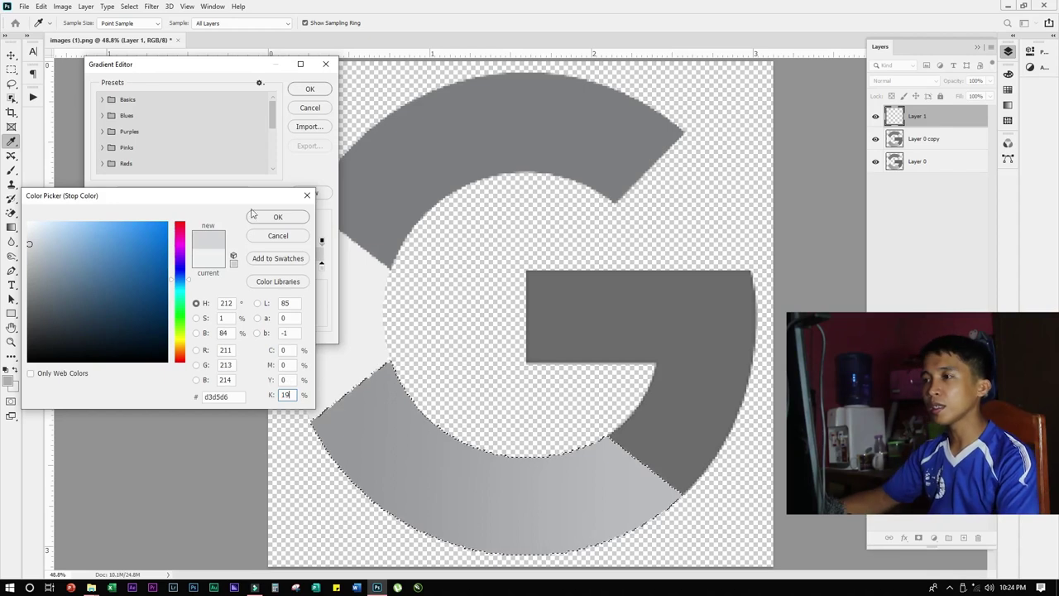
{"action": "left_click", "coordinate": [275, 218]}
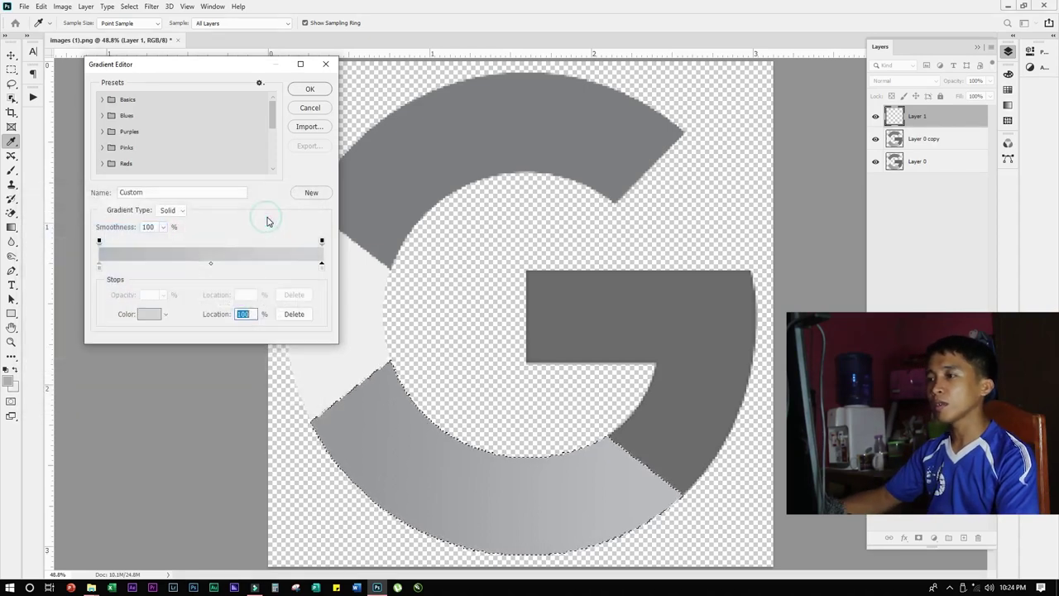
{"action": "left_click", "coordinate": [311, 90]}
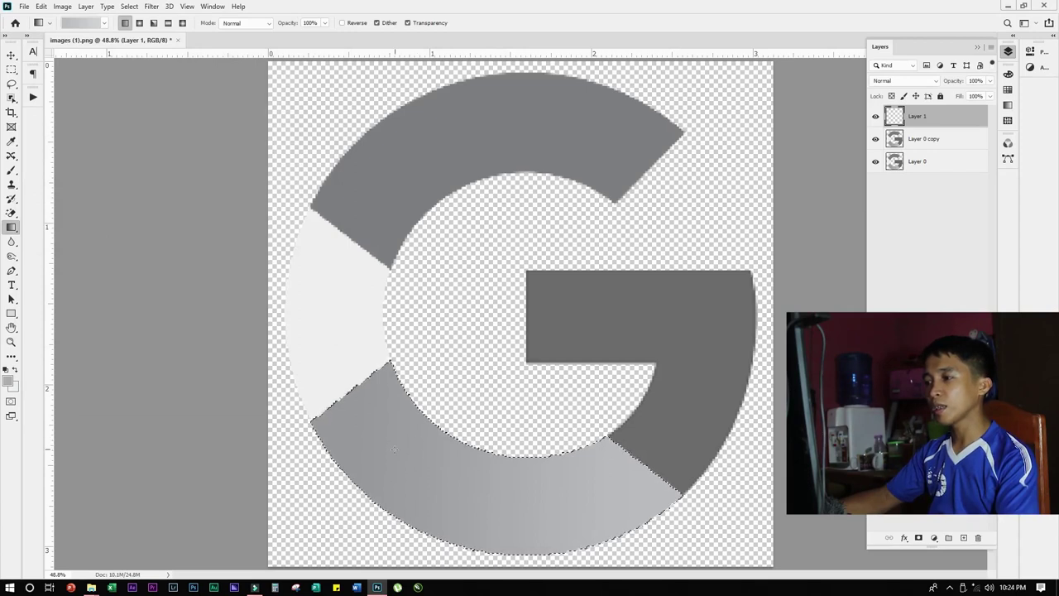
Step: Apply the gradient across the G's selected lower arc with the Gradient tool and clear the selection
{"action": "right_click", "coordinate": [12, 228]}
{"action": "left_click", "coordinate": [58, 226]}
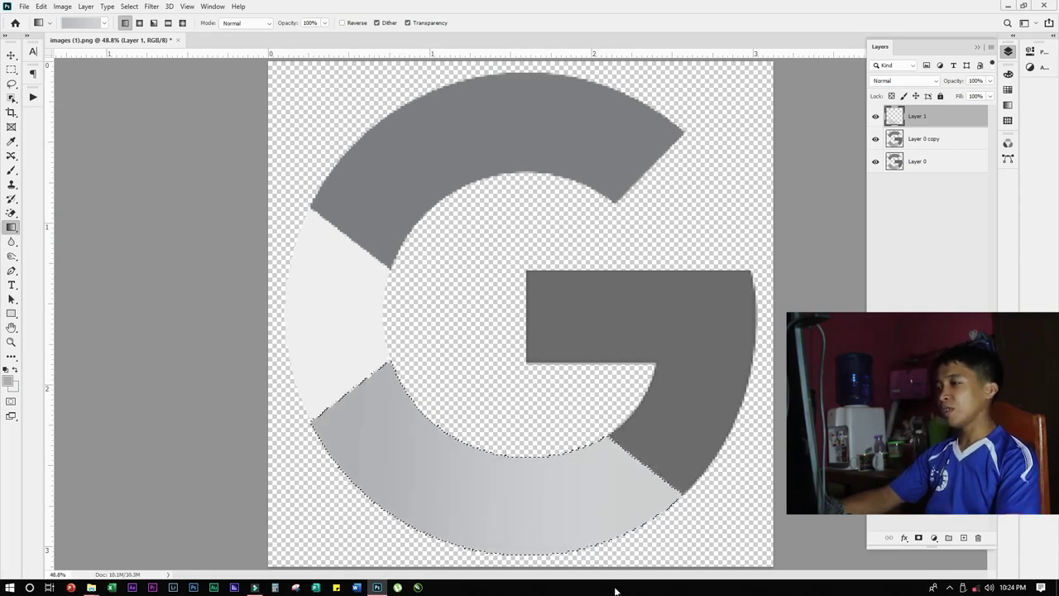
{"action": "key", "text": "ctrl+d"}
{"action": "key", "text": "v"}
{"action": "left_click", "coordinate": [678, 240]}
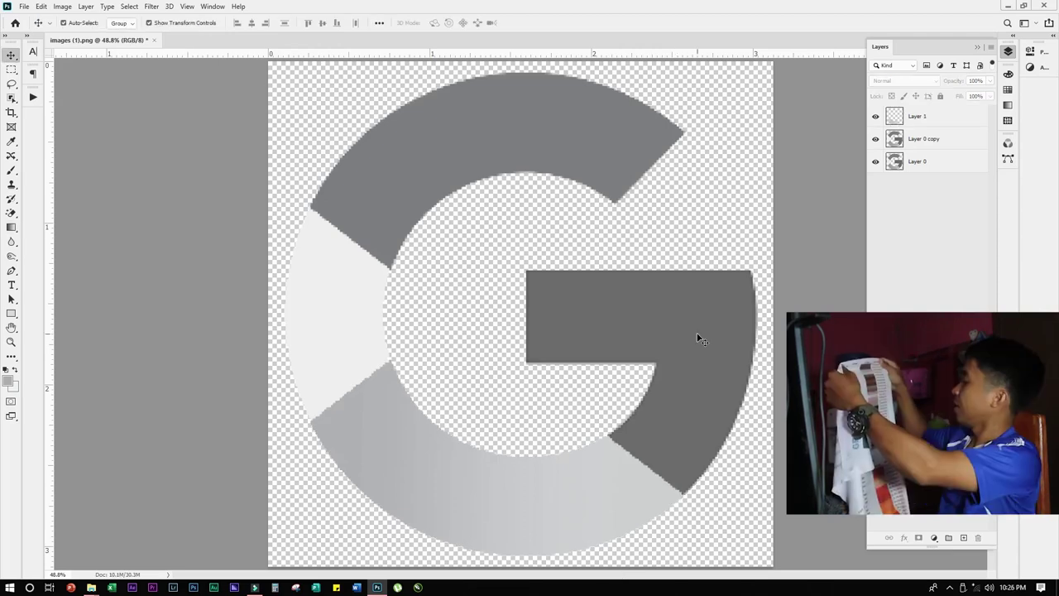
Step: Set the foreground color to CMYK 0, 0, 0, 38
{"action": "key", "text": "i"}
{"action": "left_click", "coordinate": [7, 382]}
{"action": "left_click", "coordinate": [289, 350]}
{"action": "type", "text": "0"}
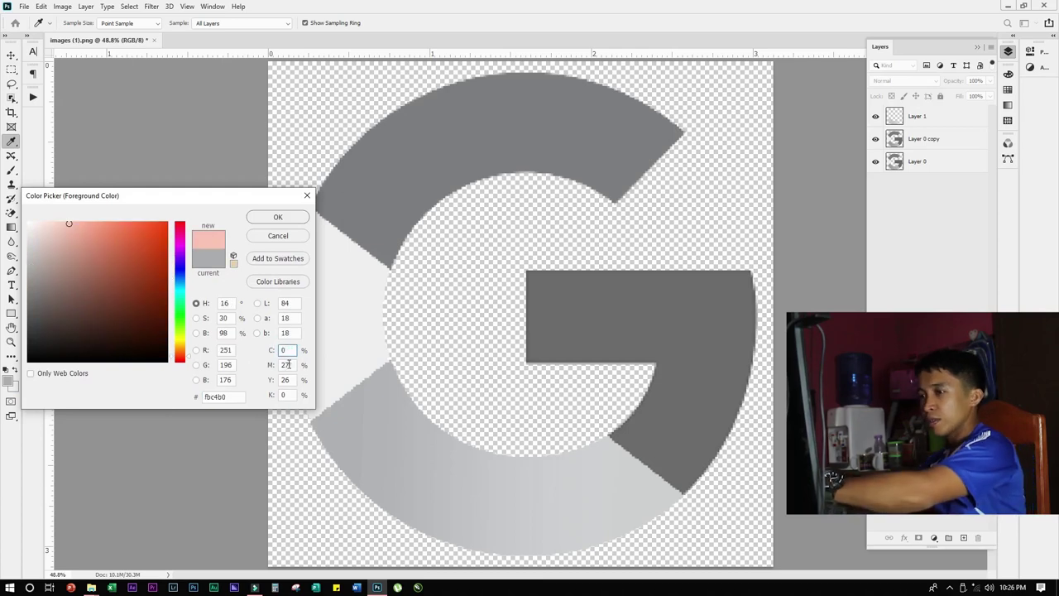
{"action": "key", "text": "Tab"}
{"action": "type", "text": "0"}
{"action": "key", "text": "Tab"}
{"action": "type", "text": "0"}
{"action": "key", "text": "Tab"}
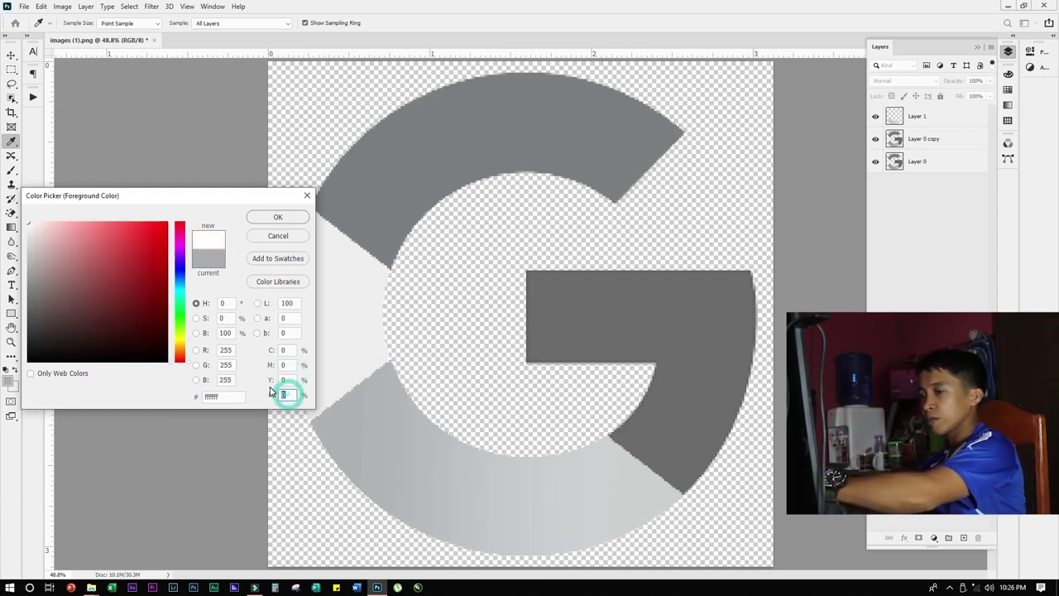
{"action": "type", "text": "38"}
{"action": "key", "text": "Return"}
{"action": "key", "text": "v"}
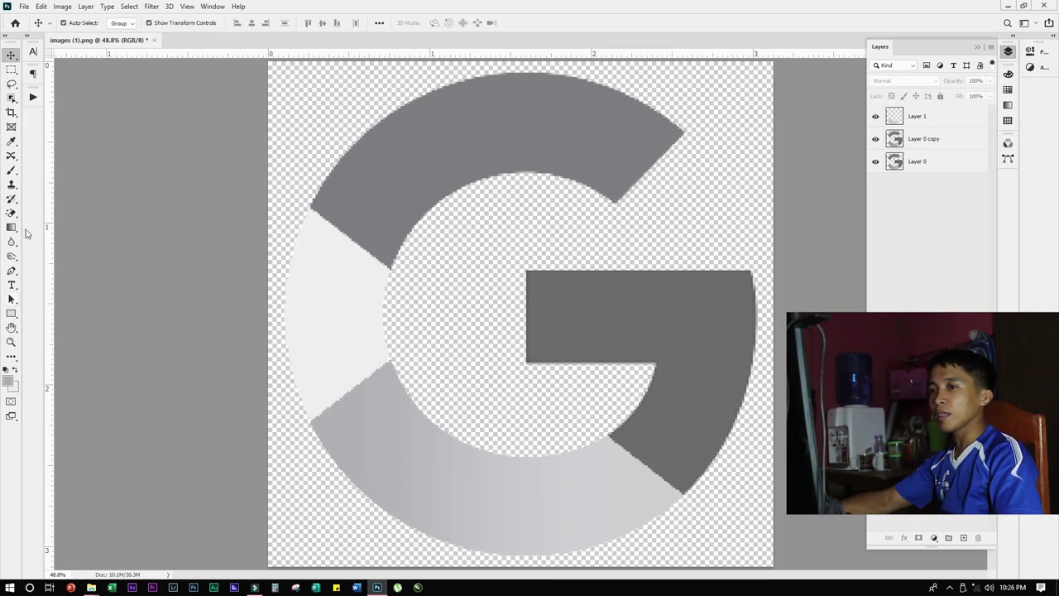
Step: Fill the G's dark grey crossbar section on Layer 0 copy using the Paint Bucket
{"action": "right_click", "coordinate": [14, 230]}
{"action": "right_click", "coordinate": [14, 230]}
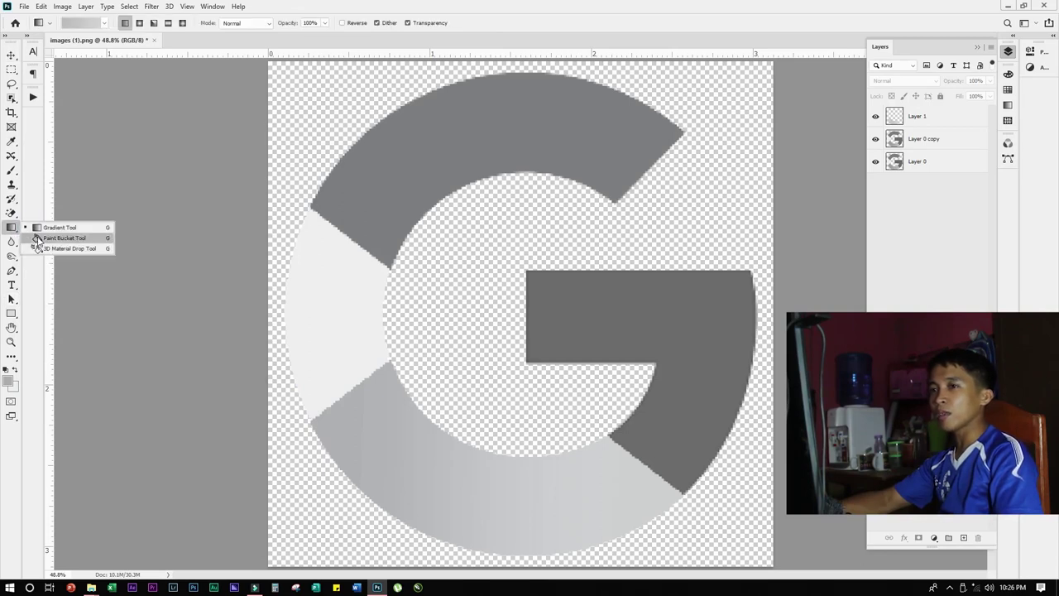
{"action": "left_click", "coordinate": [37, 236]}
{"action": "left_click", "coordinate": [930, 144]}
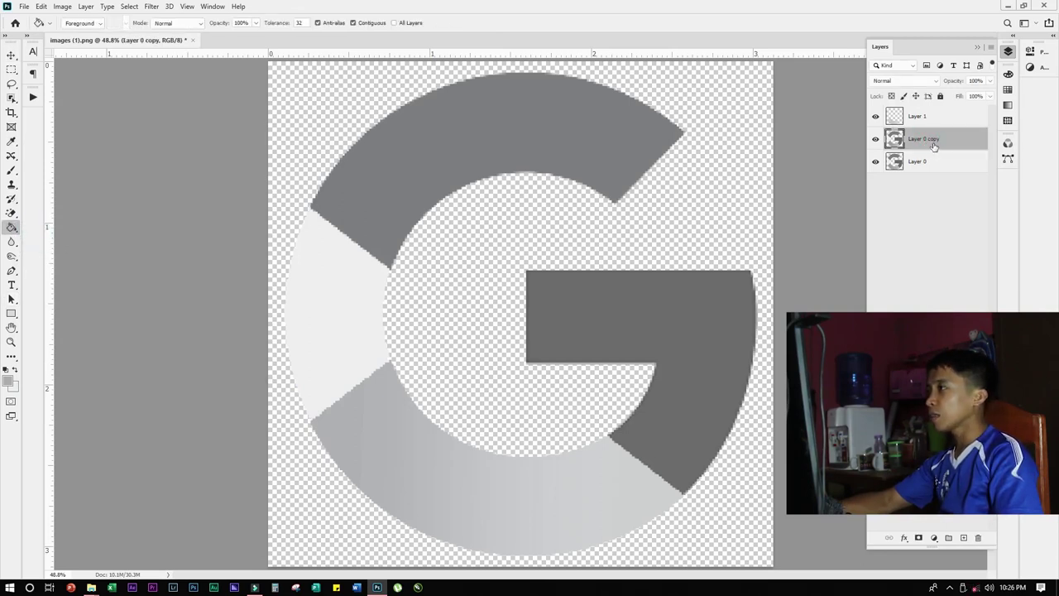
{"action": "left_click", "coordinate": [687, 328]}
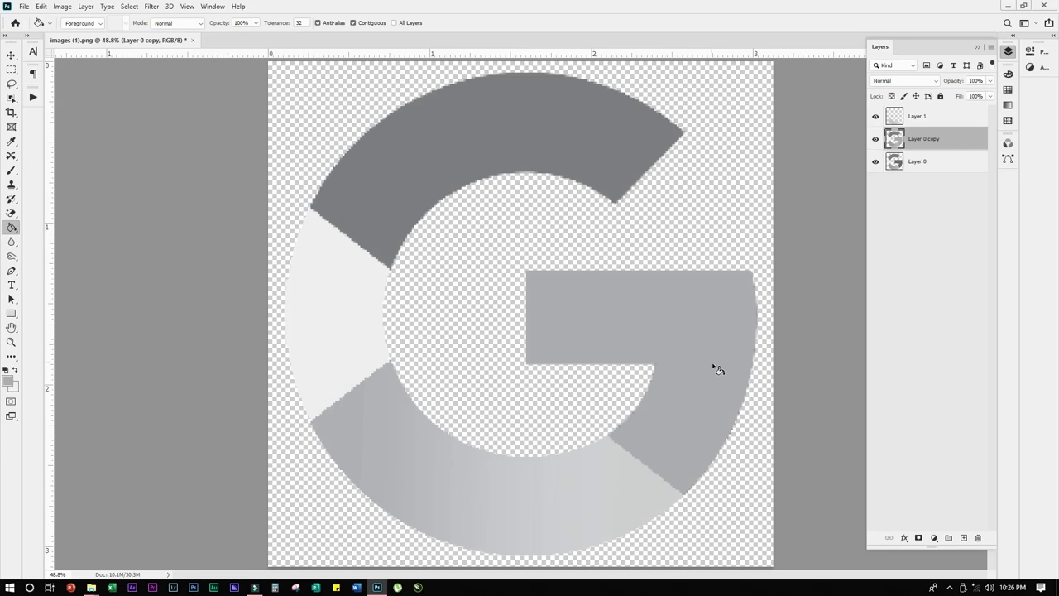
{"action": "scroll", "coordinate": [717, 369], "scroll_direction": "down", "scroll_amount": 3}
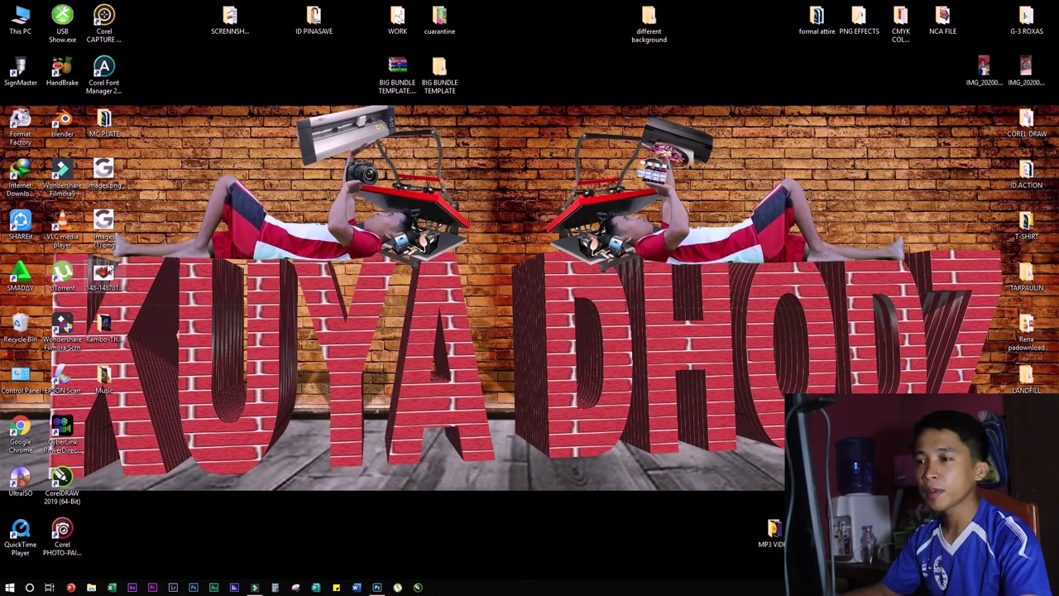
Step: Open the basketball logo PNG from the desktop and duplicate its Background layer
{"action": "left_click_drag", "start_coordinate": [103, 273], "coordinate": [519, 253]}
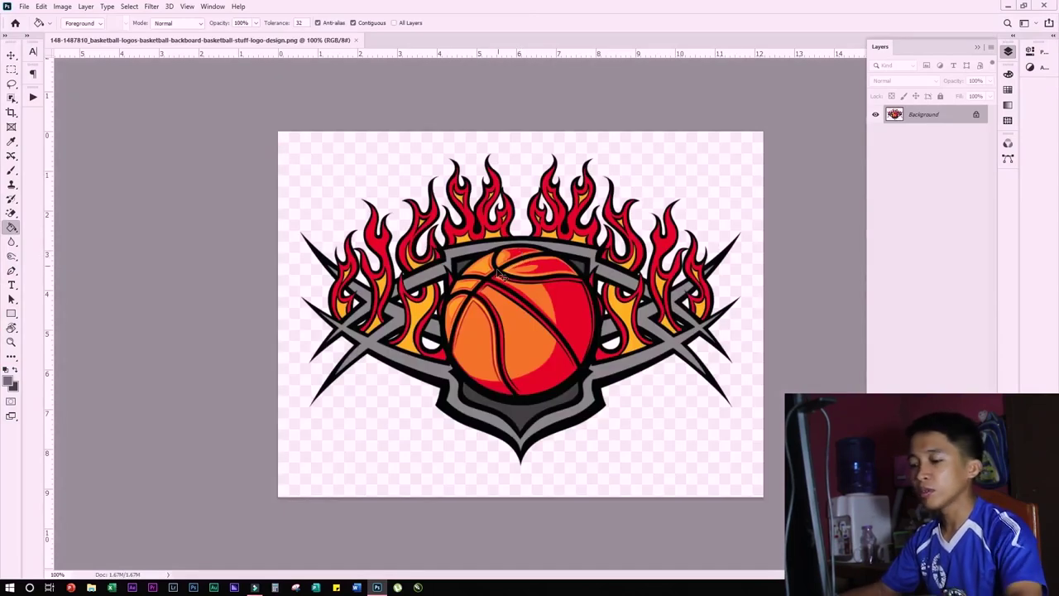
{"action": "key", "text": "ctrl+j"}
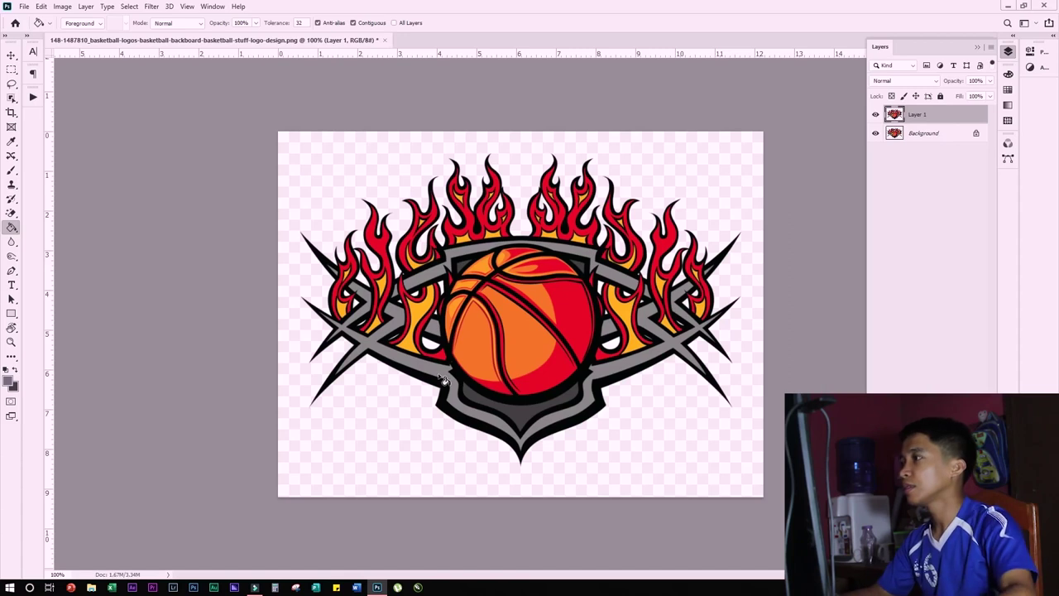
{"action": "key", "text": "v"}
{"action": "scroll", "coordinate": [429, 273], "scroll_direction": "up", "scroll_amount": 1}
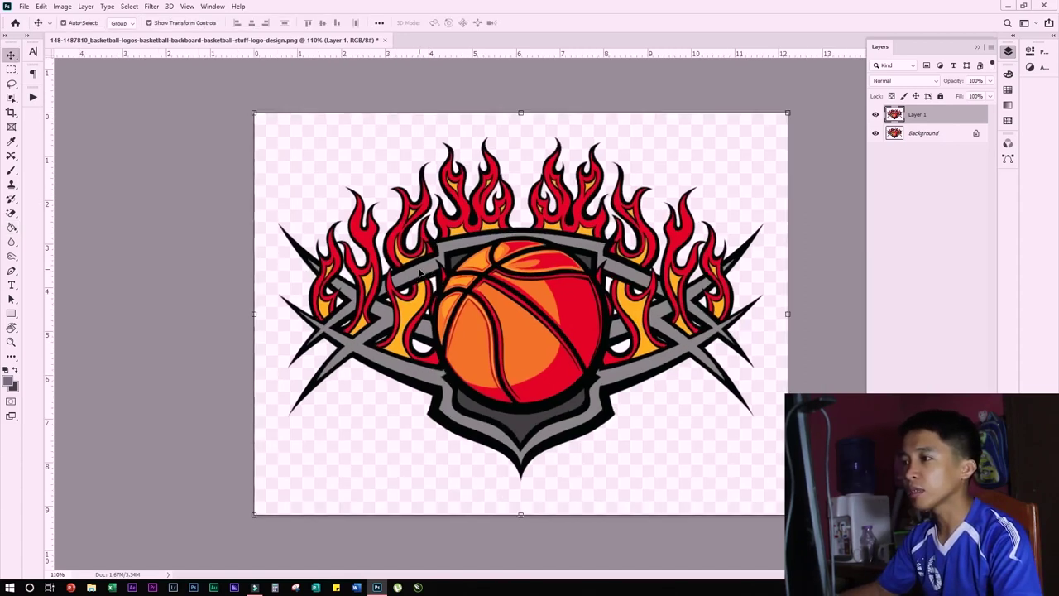
Step: Select the basketball logo's light grey frame by Color Range with a fuzziness of 64
{"action": "left_click", "coordinate": [130, 7]}
{"action": "left_click", "coordinate": [147, 113]}
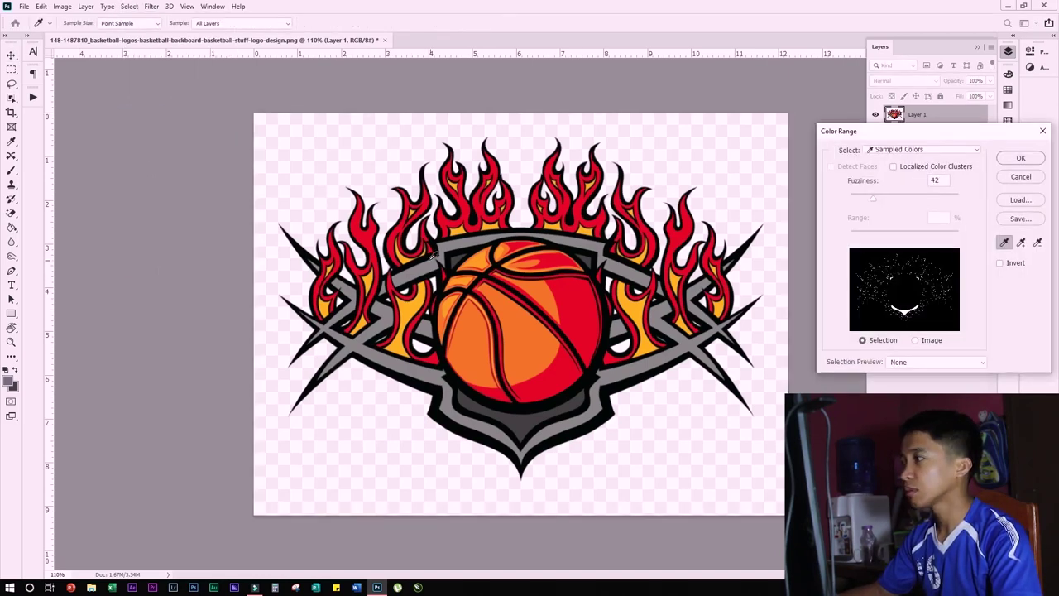
{"action": "left_click", "coordinate": [425, 263]}
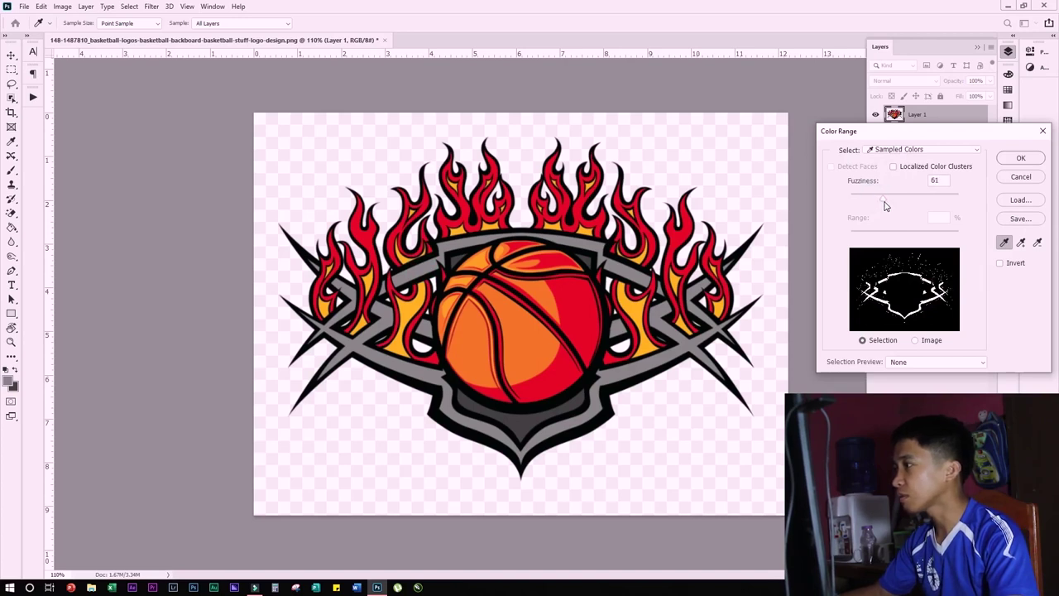
{"action": "left_click", "coordinate": [886, 200]}
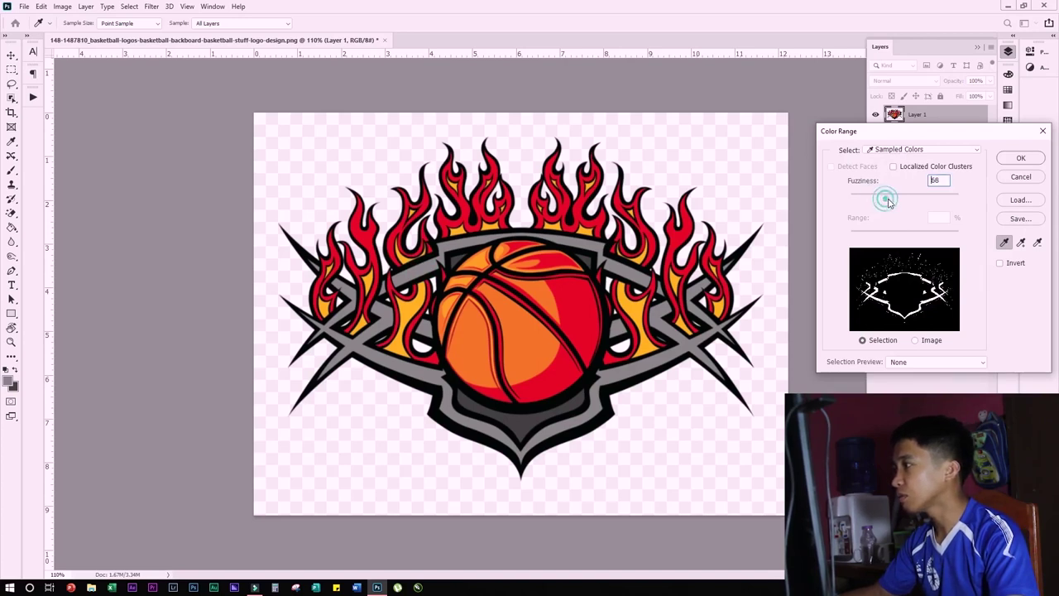
{"action": "left_click", "coordinate": [887, 199]}
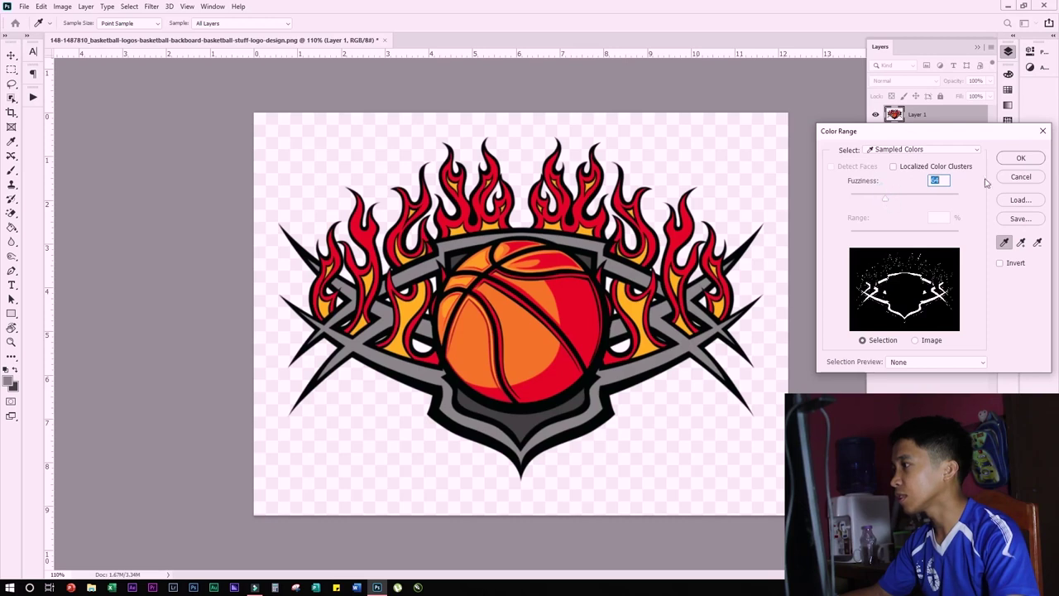
{"action": "left_click", "coordinate": [1021, 159]}
{"action": "key", "text": "v"}
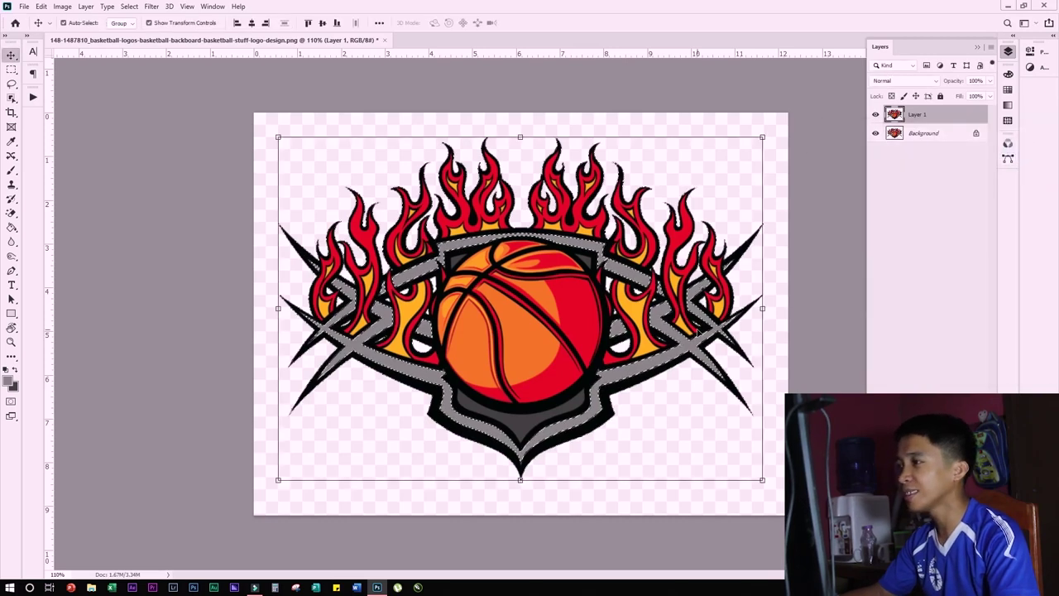
Step: Set the foreground color to CMYK 0, 0, 0, 38 for the basketball logo's selected frame
{"action": "scroll", "coordinate": [699, 351], "scroll_direction": "up", "scroll_amount": 2}
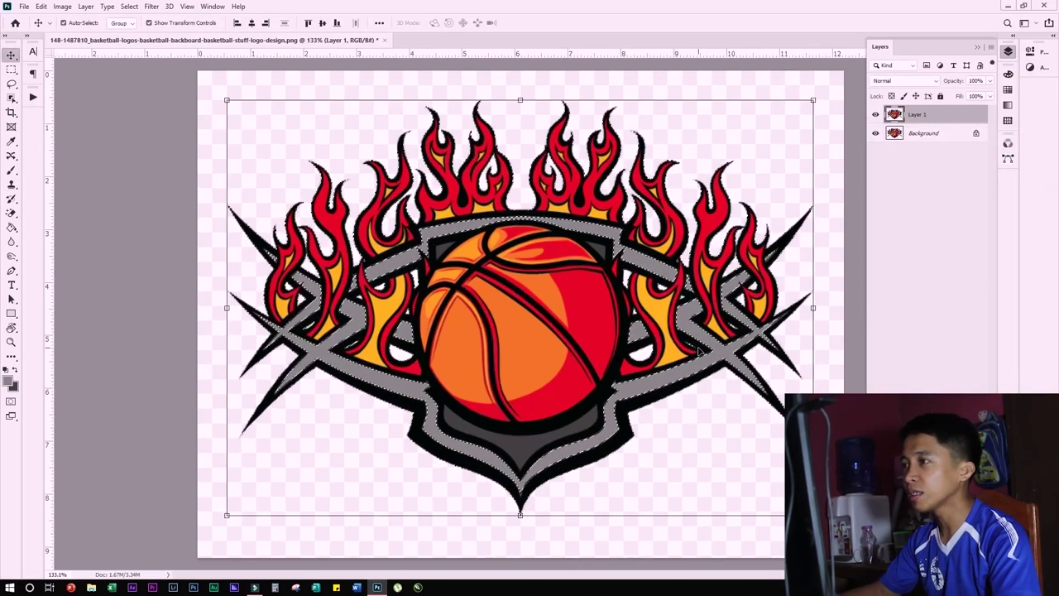
{"action": "scroll", "coordinate": [699, 351], "scroll_direction": "down", "scroll_amount": 2}
{"action": "left_click", "coordinate": [9, 379]}
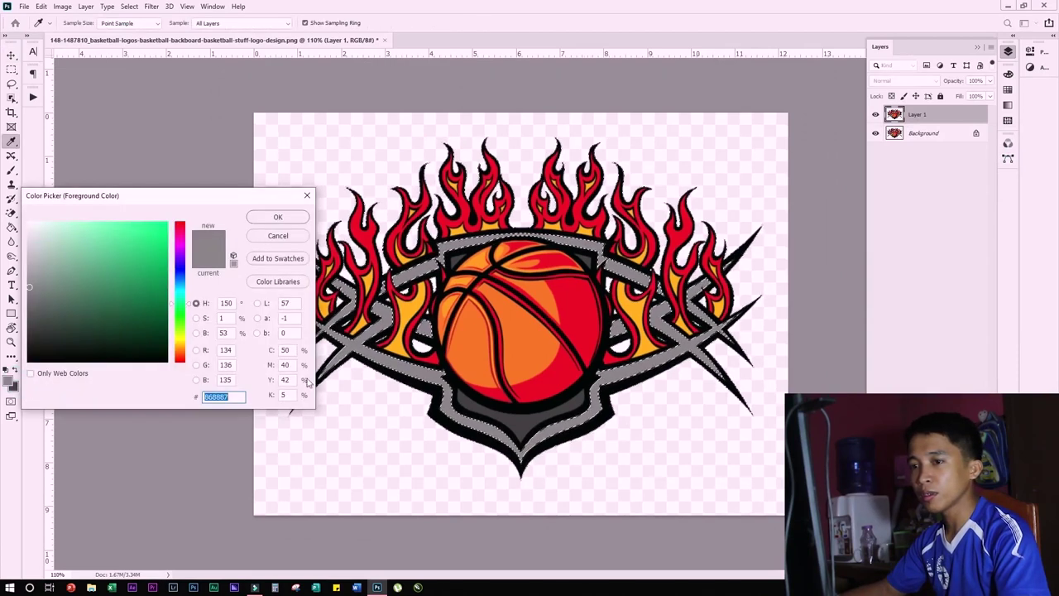
{"action": "left_click", "coordinate": [292, 349]}
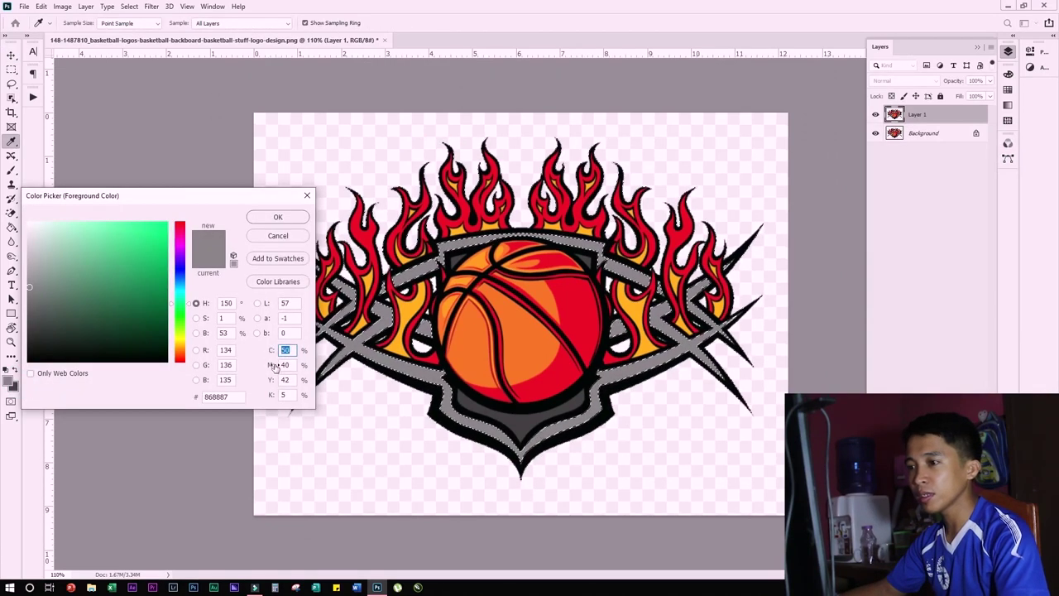
{"action": "type", "text": "0"}
{"action": "key", "text": "Tab"}
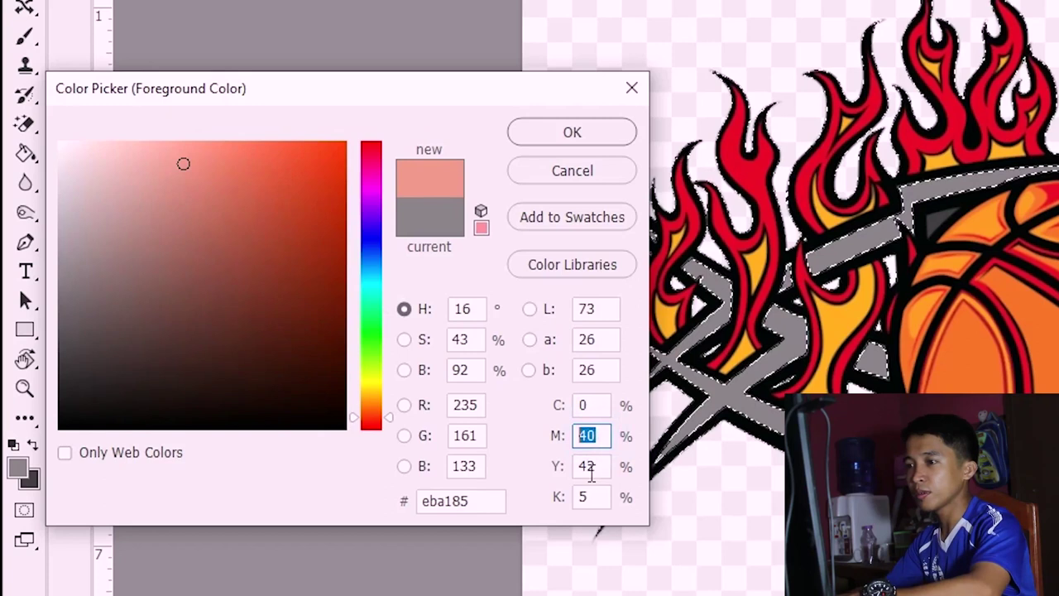
{"action": "type", "text": "0"}
{"action": "key", "text": "Tab"}
{"action": "type", "text": "0"}
{"action": "key", "text": "Tab"}
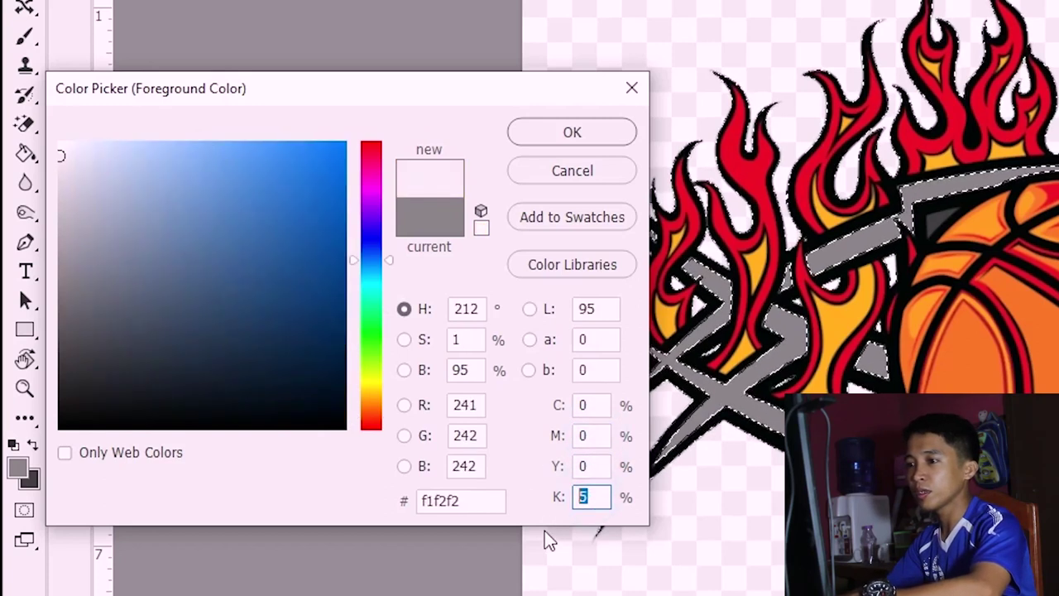
{"action": "type", "text": "38"}
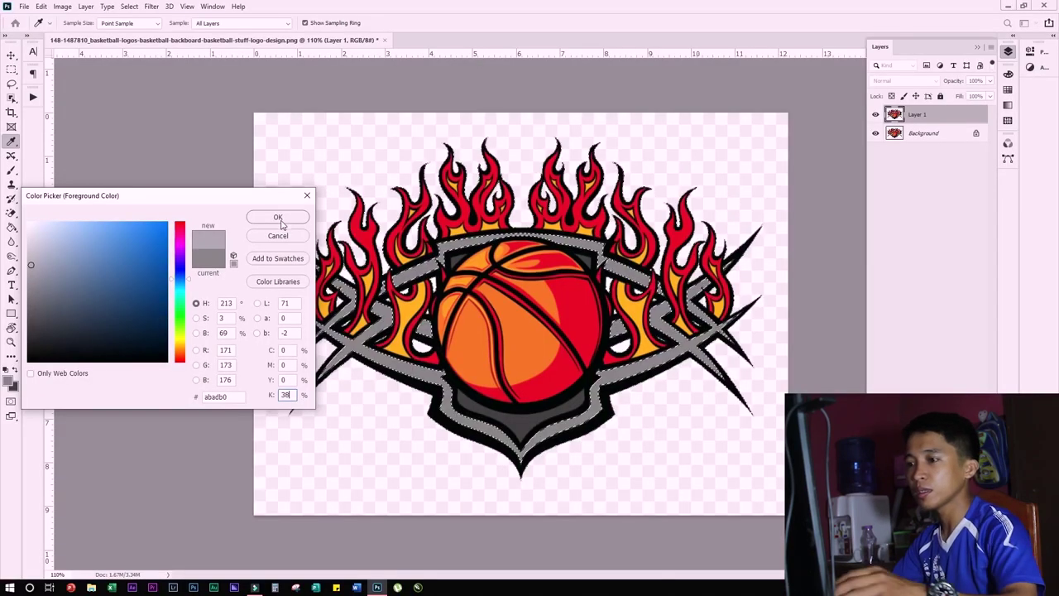
{"action": "left_click", "coordinate": [280, 219]}
{"action": "key", "text": "v"}
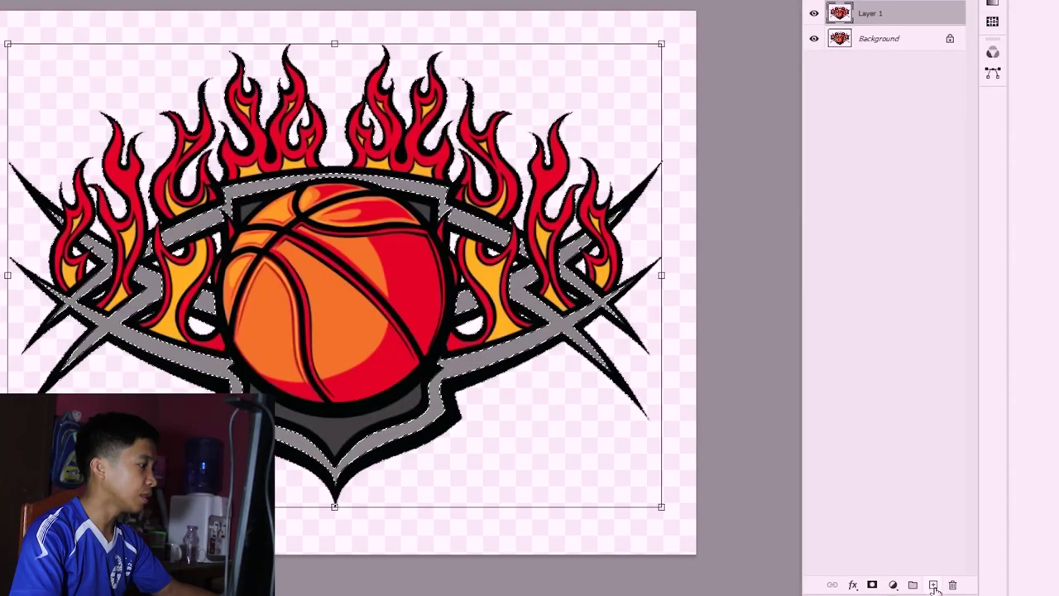
Step: Fill the selected light grey frame on a new layer above Layer 1 using the Paint Bucket, and clear the selection
{"action": "left_click", "coordinate": [933, 585]}
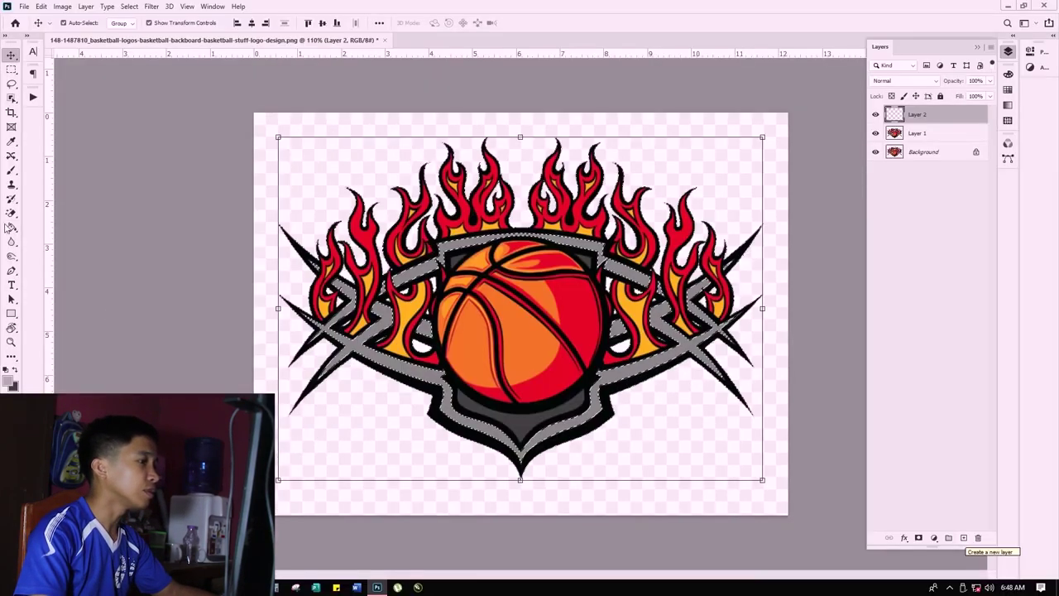
{"action": "left_click", "coordinate": [11, 226]}
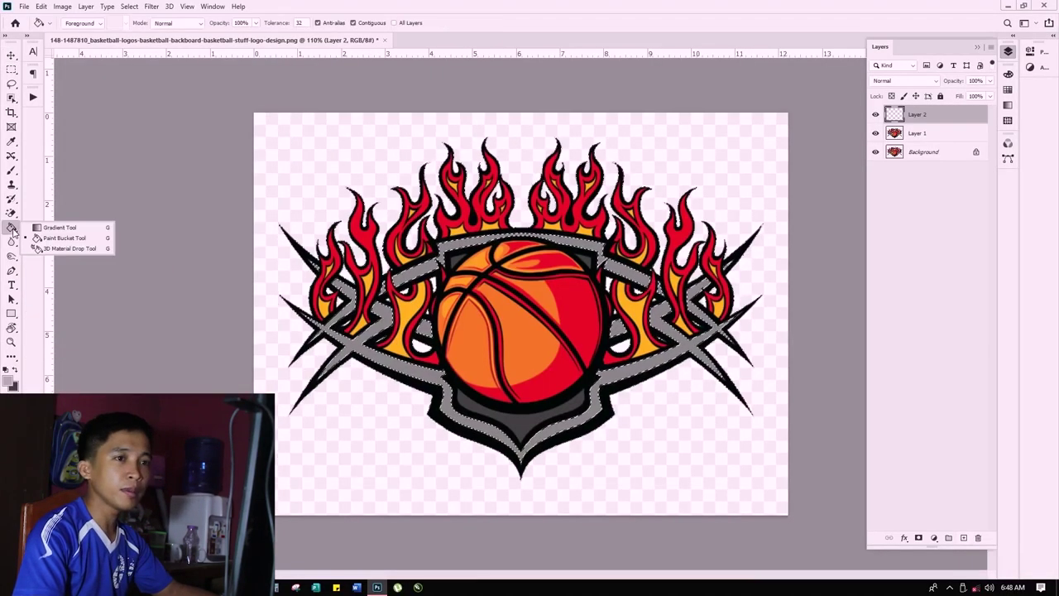
{"action": "left_click", "coordinate": [62, 238]}
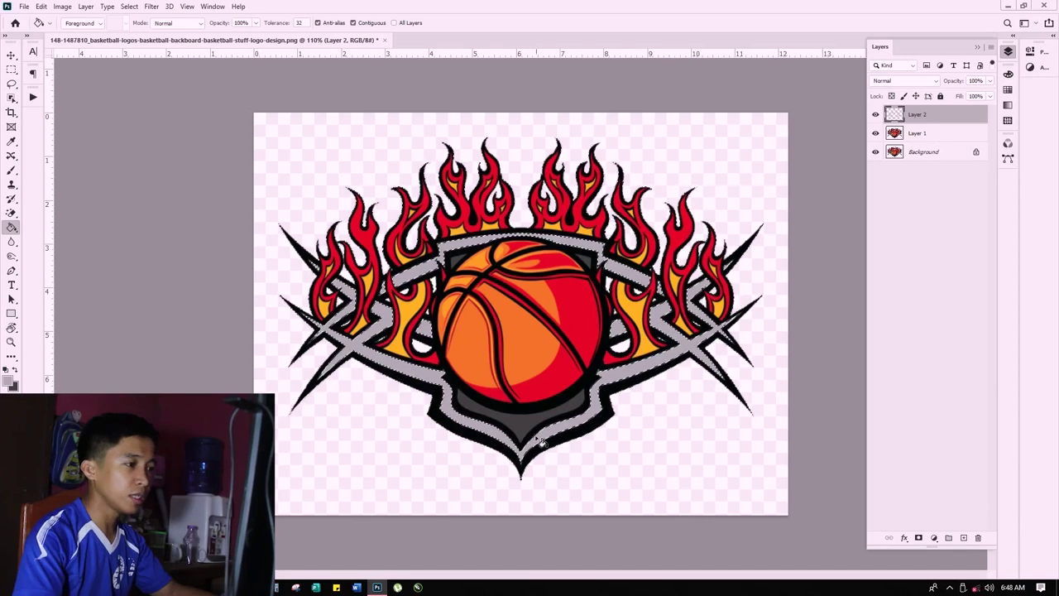
{"action": "key", "text": "ctrl+d"}
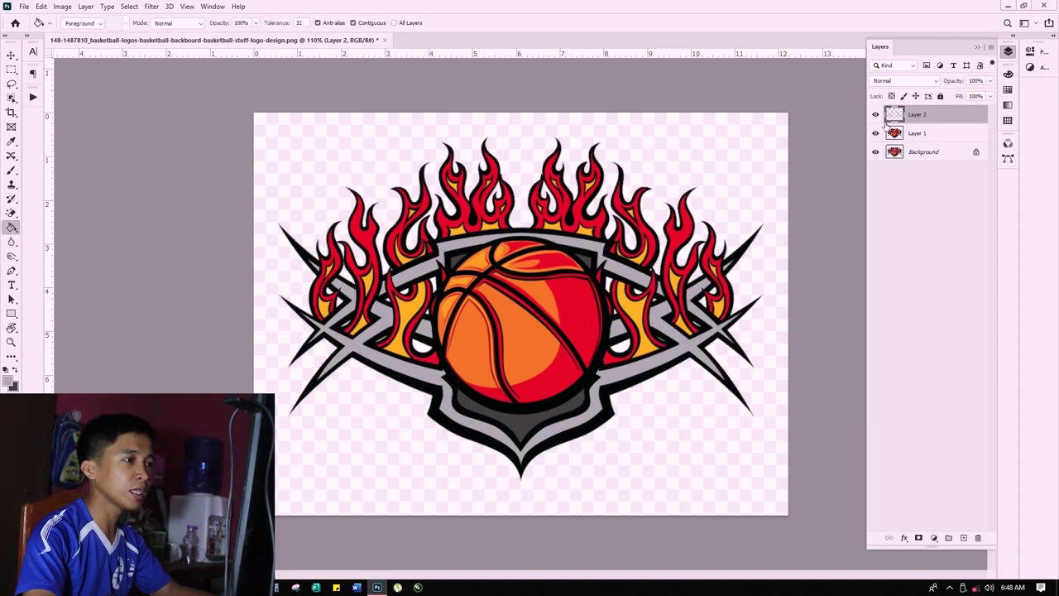
Step: Sample the dark grey shield area below the ball on Layer 1 using Color Range with a fuzziness of 64
{"action": "left_click", "coordinate": [921, 135]}
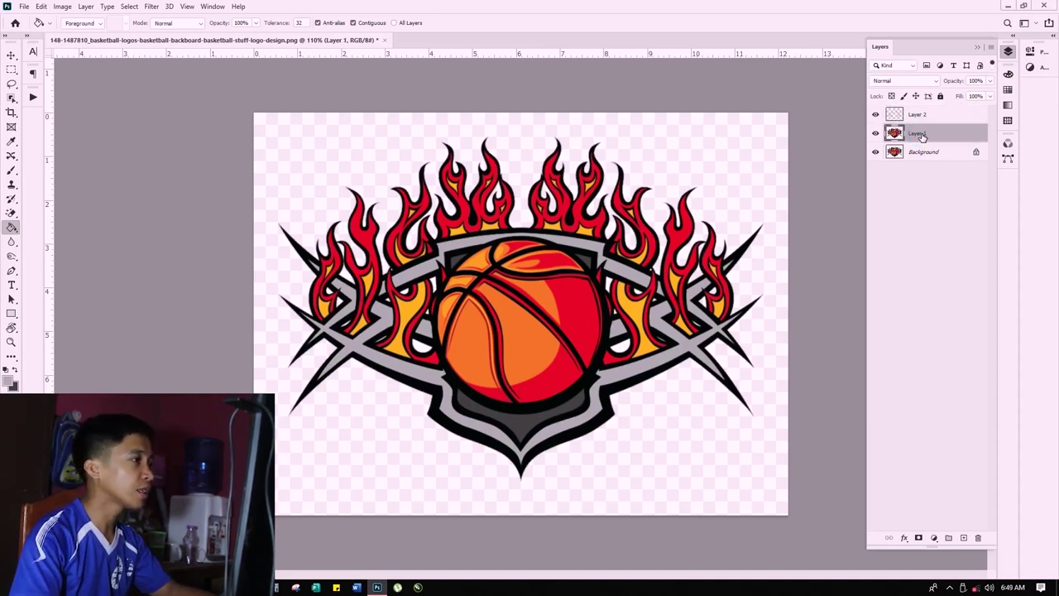
{"action": "left_click", "coordinate": [130, 7]}
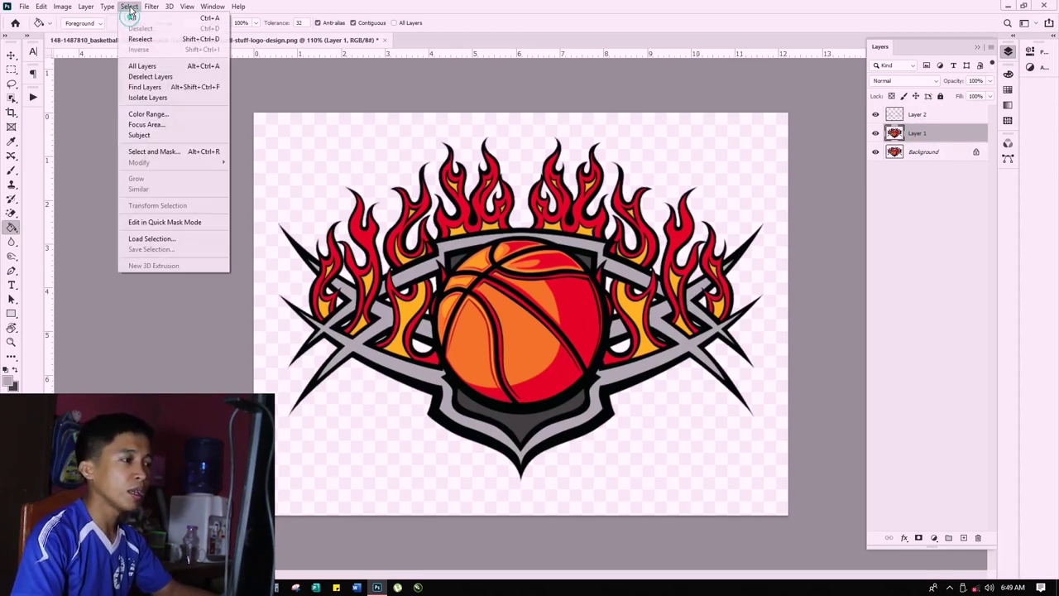
{"action": "left_click", "coordinate": [148, 114]}
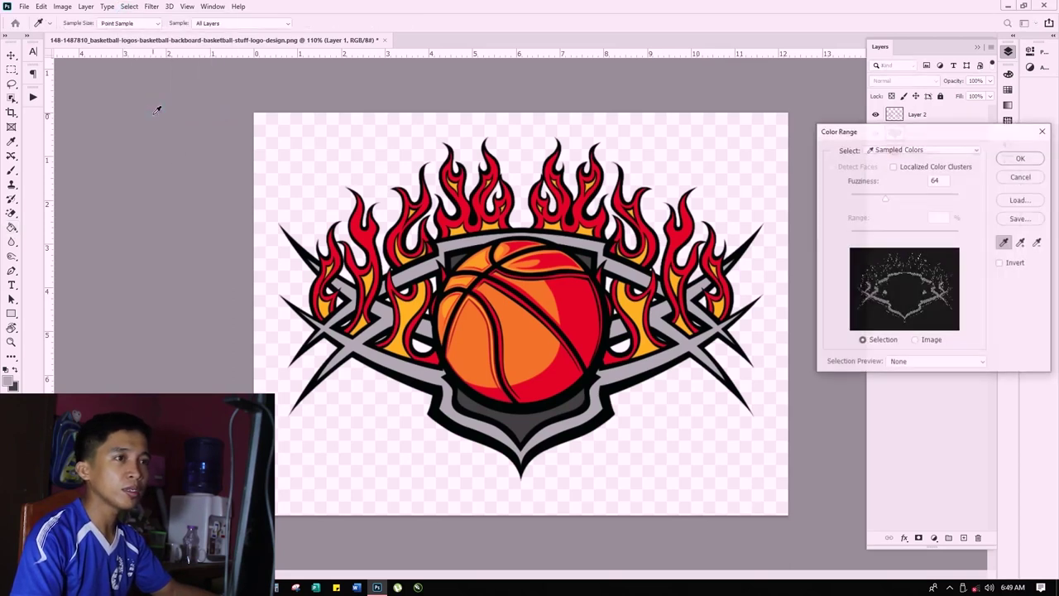
{"action": "left_click", "coordinate": [529, 419]}
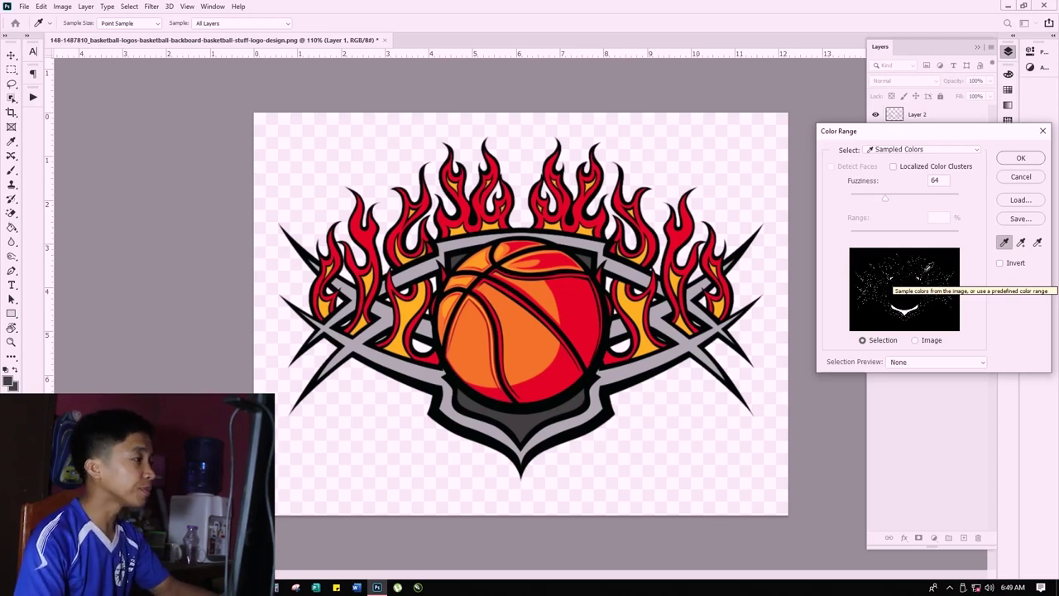
{"action": "left_click", "coordinate": [1008, 162]}
{"action": "key", "text": "g"}
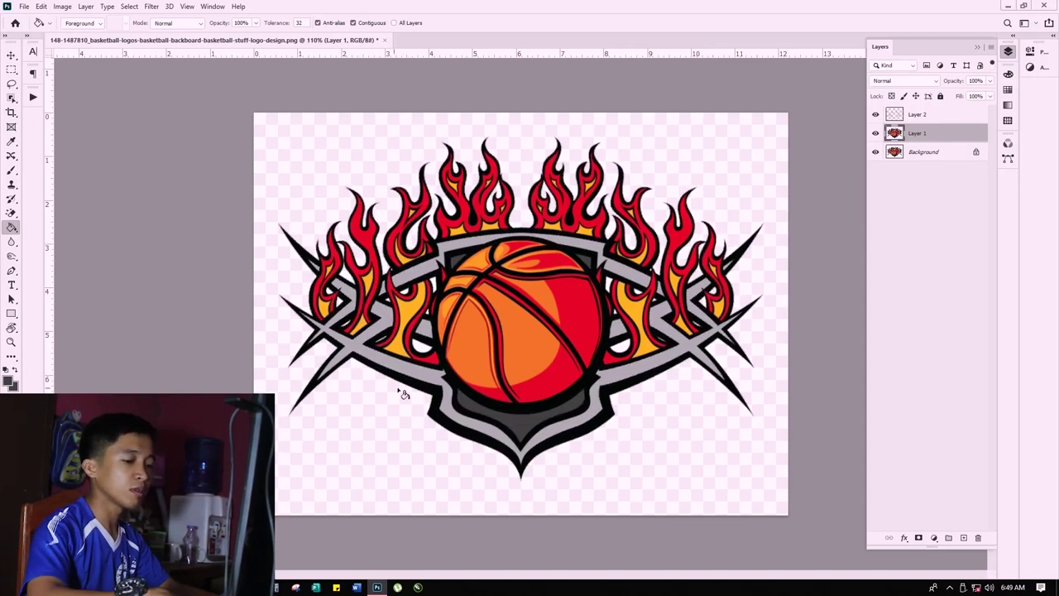
Step: Select the dark grey areas behind the ball by Color Range with the fuzziness lowered to 14
{"action": "left_click", "coordinate": [126, 7]}
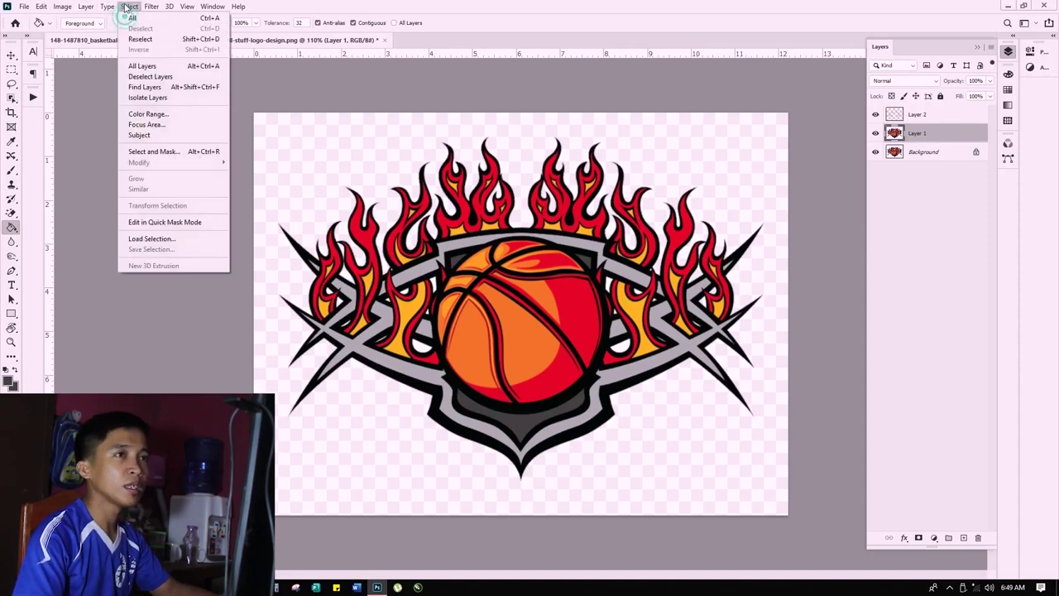
{"action": "left_click", "coordinate": [151, 113]}
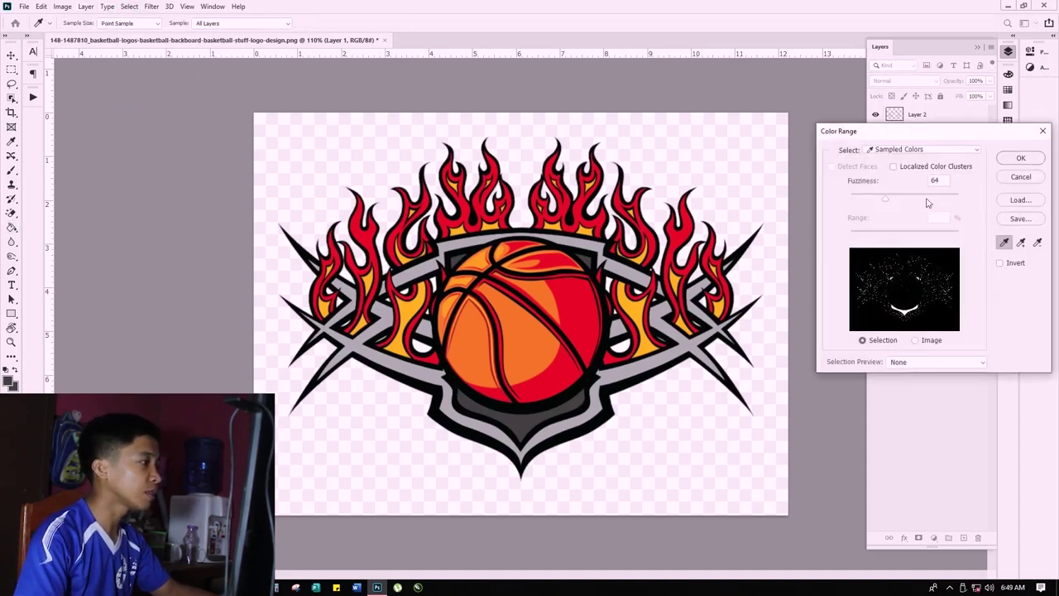
{"action": "left_click_drag", "start_coordinate": [883, 199], "coordinate": [863, 202]}
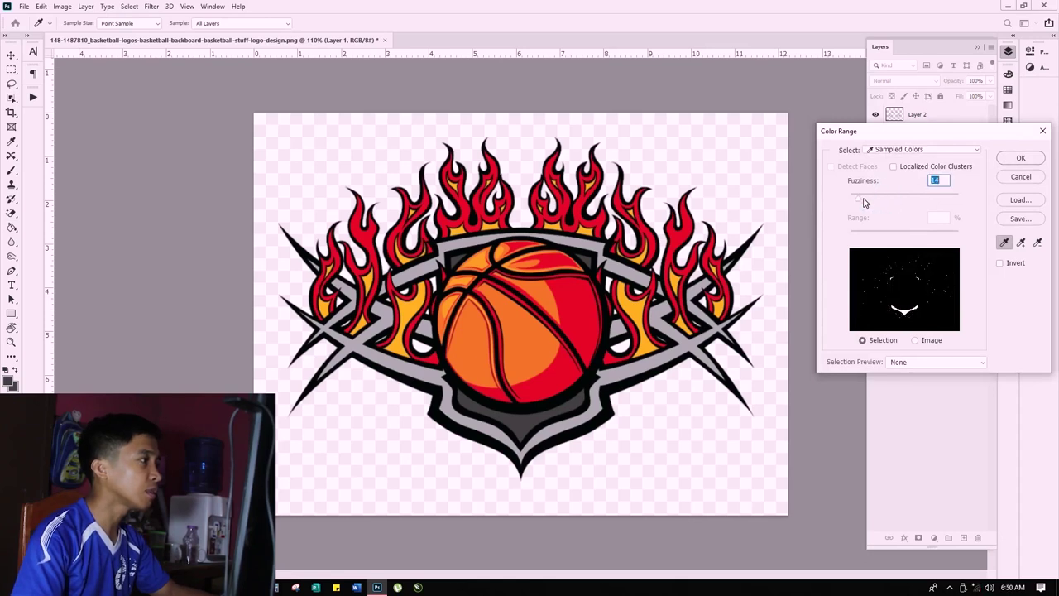
{"action": "left_click", "coordinate": [1008, 158]}
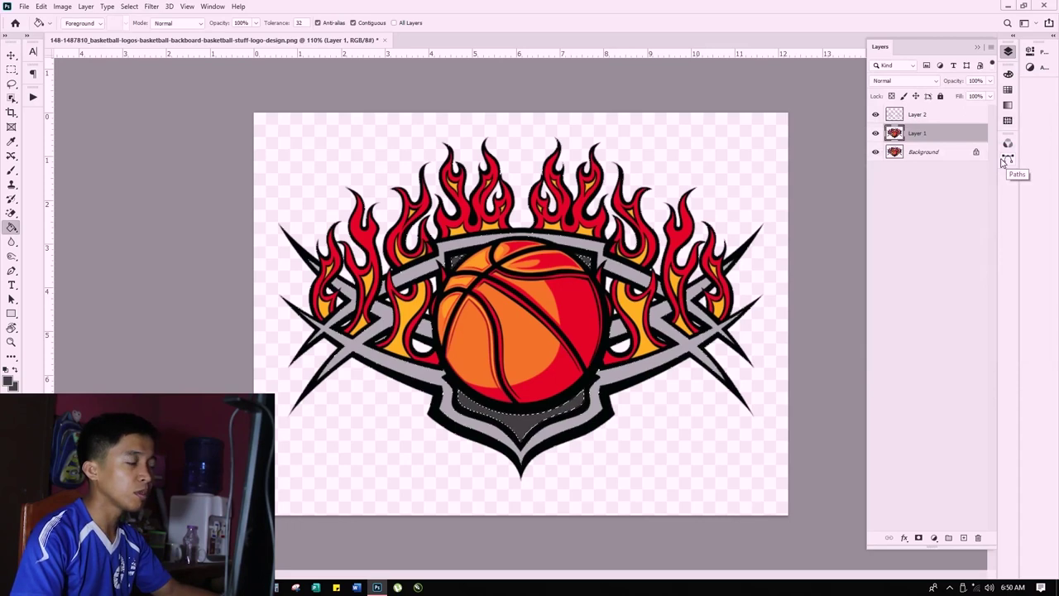
Step: Set the foreground color to CMYK 15, 7, 0, 53
{"action": "scroll", "coordinate": [718, 373], "scroll_direction": "up", "scroll_amount": 3}
{"action": "scroll", "coordinate": [715, 375], "scroll_direction": "up", "scroll_amount": 2}
{"action": "scroll", "coordinate": [713, 374], "scroll_direction": "down", "scroll_amount": 5}
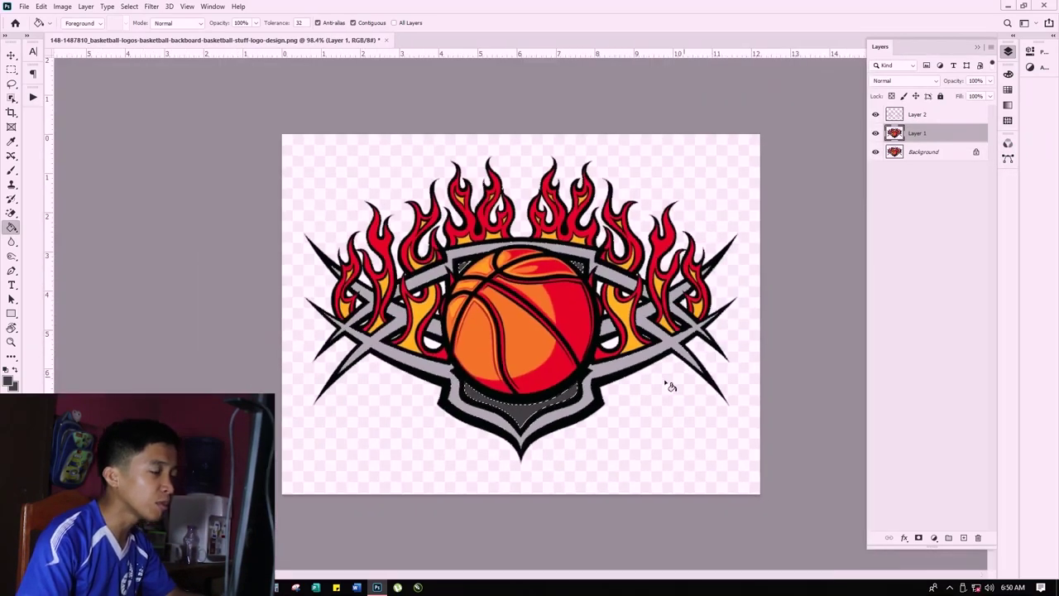
{"action": "scroll", "coordinate": [641, 377], "scroll_direction": "up", "scroll_amount": 1}
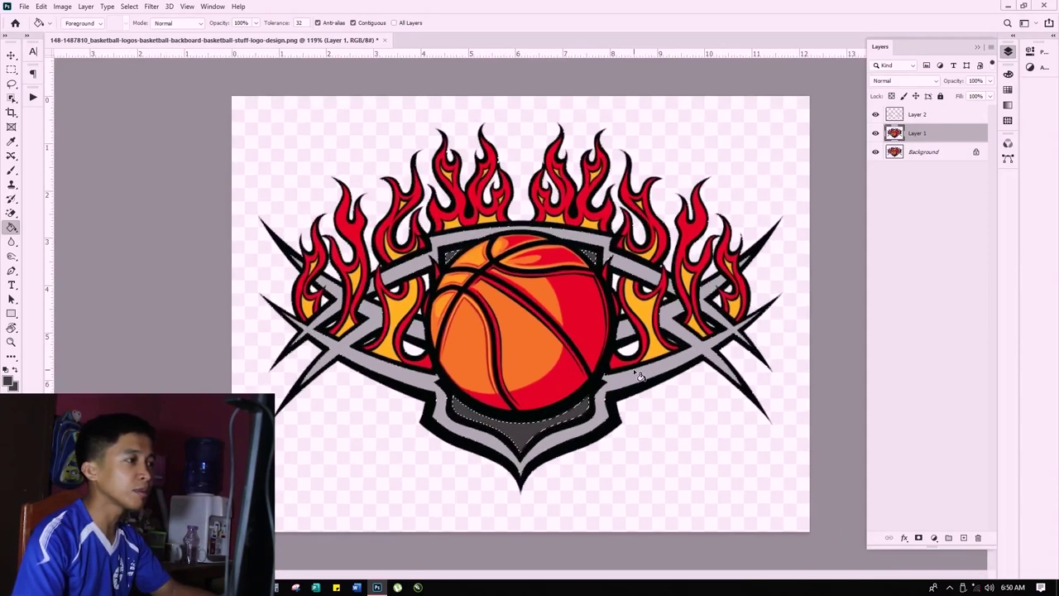
{"action": "left_click", "coordinate": [8, 381]}
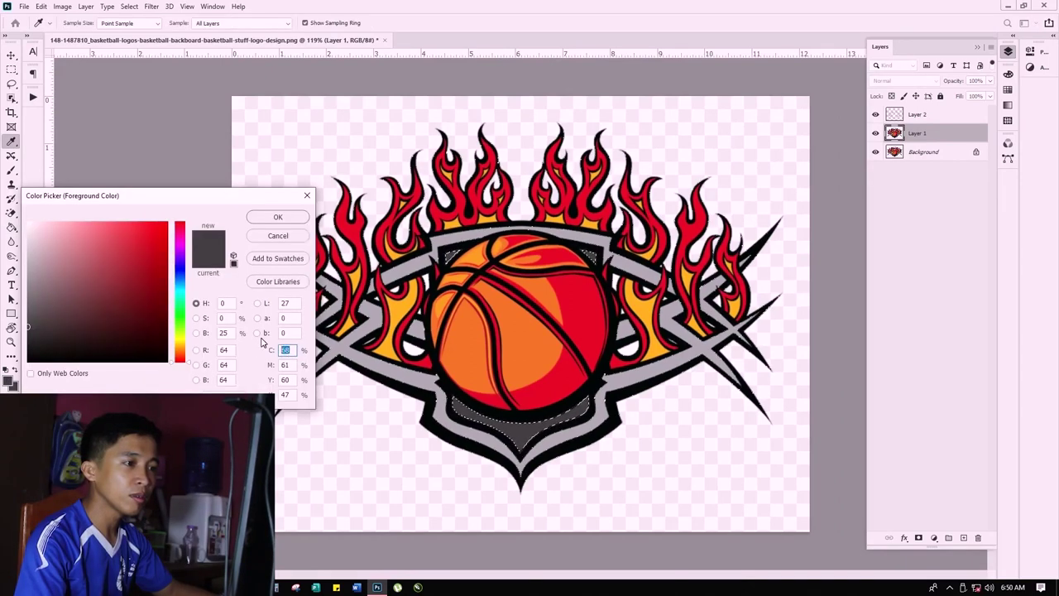
{"action": "type", "text": "15"}
{"action": "key", "text": "Tab"}
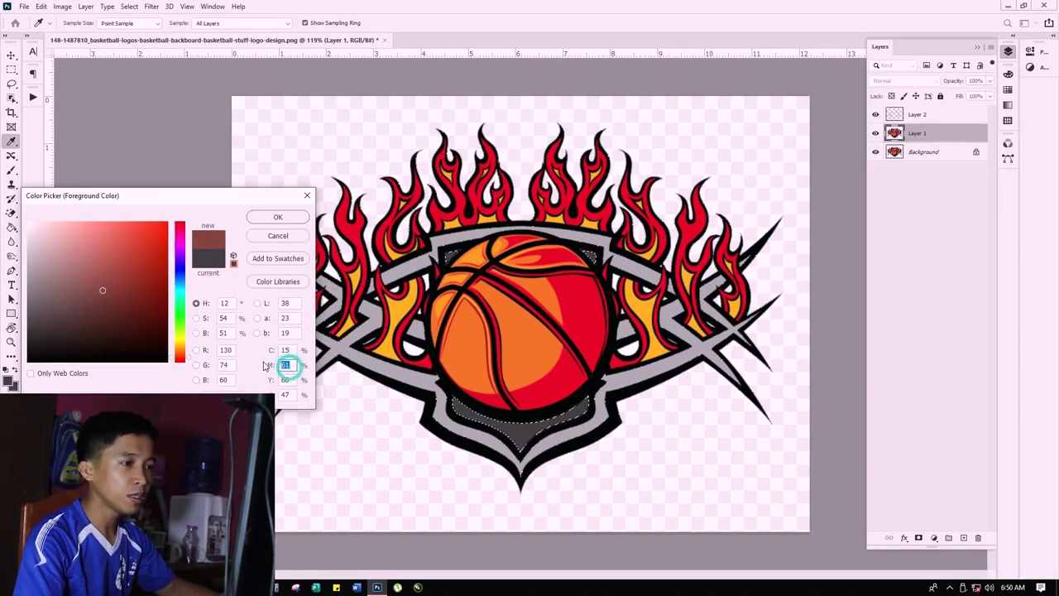
{"action": "type", "text": "7"}
{"action": "key", "text": "Tab"}
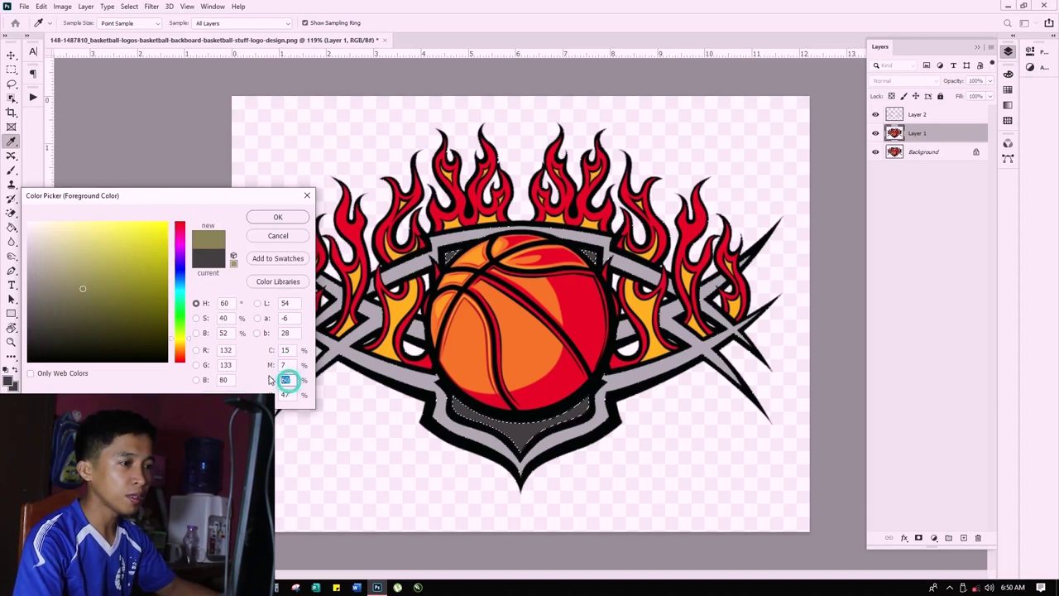
{"action": "type", "text": "0"}
{"action": "key", "text": "Tab"}
{"action": "type", "text": "53"}
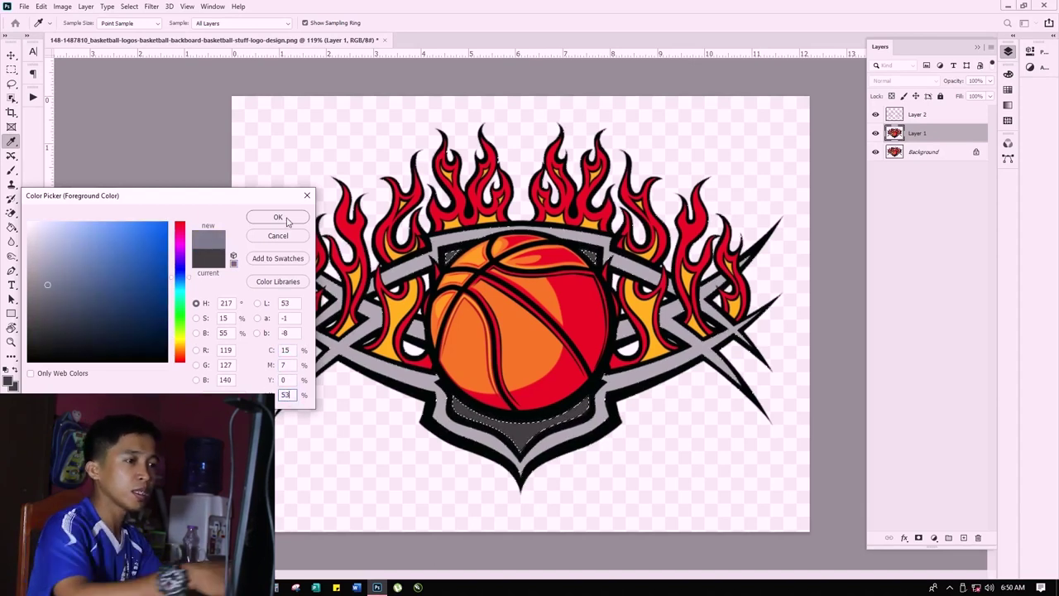
{"action": "left_click", "coordinate": [278, 218]}
{"action": "key", "text": "g"}
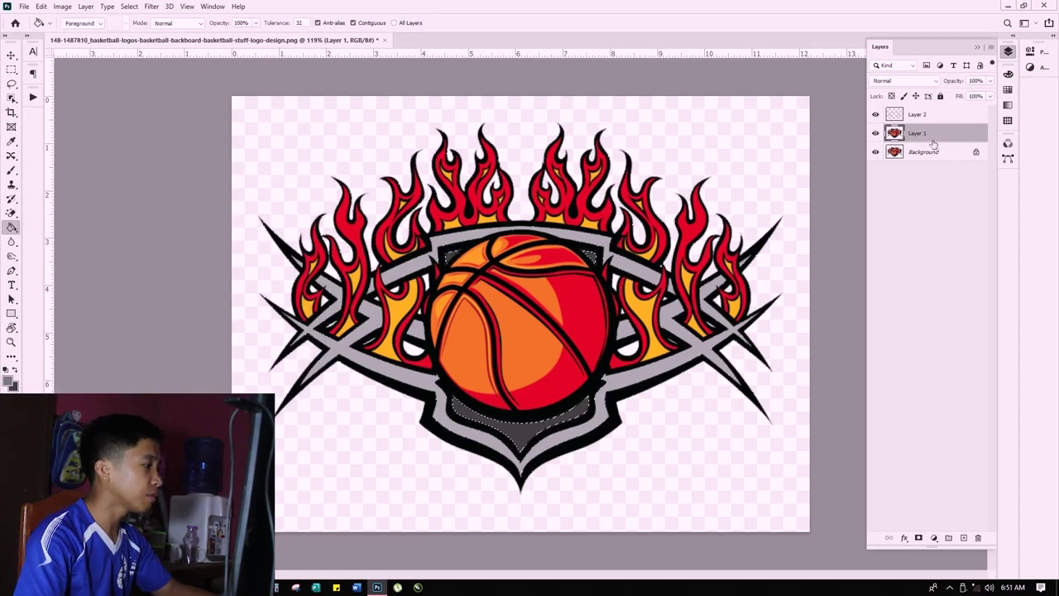
Step: Fill the selected dark grey areas behind the ball on a new layer above Layer 1 using the Paint Bucket, and deselect
{"action": "left_click", "coordinate": [962, 538]}
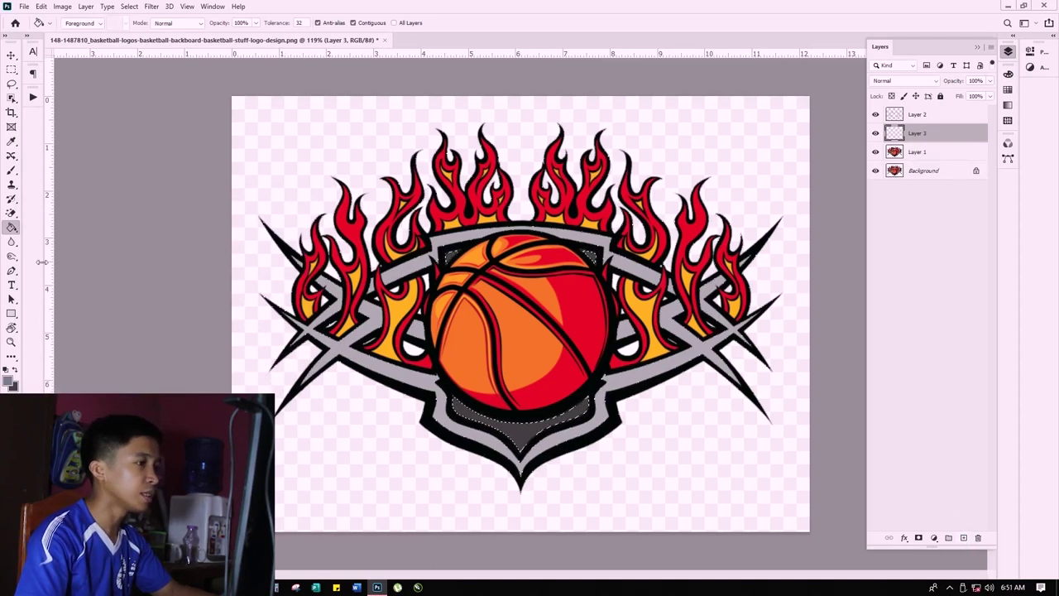
{"action": "right_click", "coordinate": [13, 231]}
{"action": "left_click", "coordinate": [51, 239]}
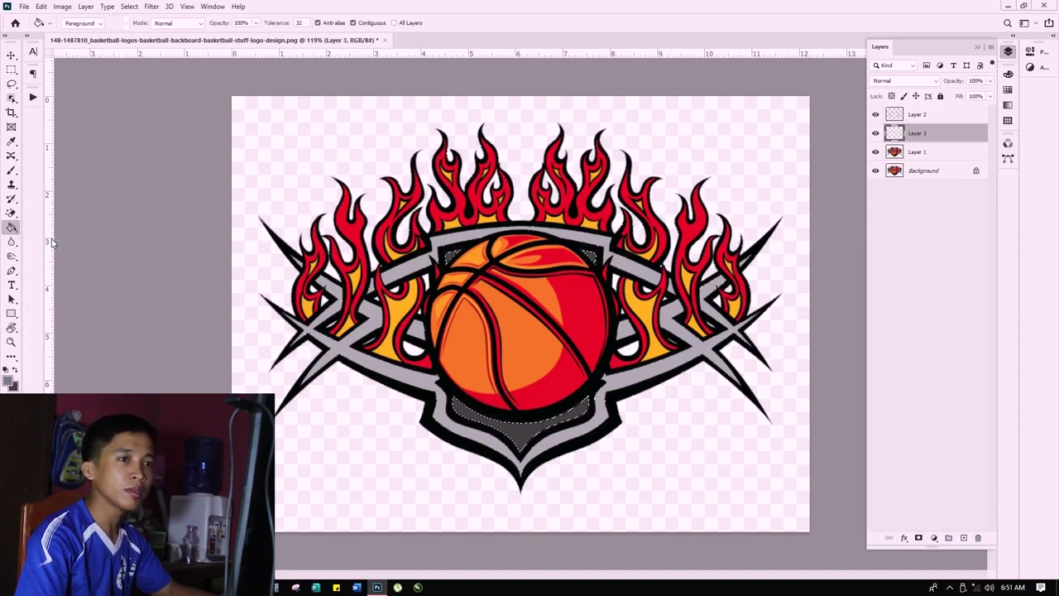
{"action": "left_click", "coordinate": [527, 434]}
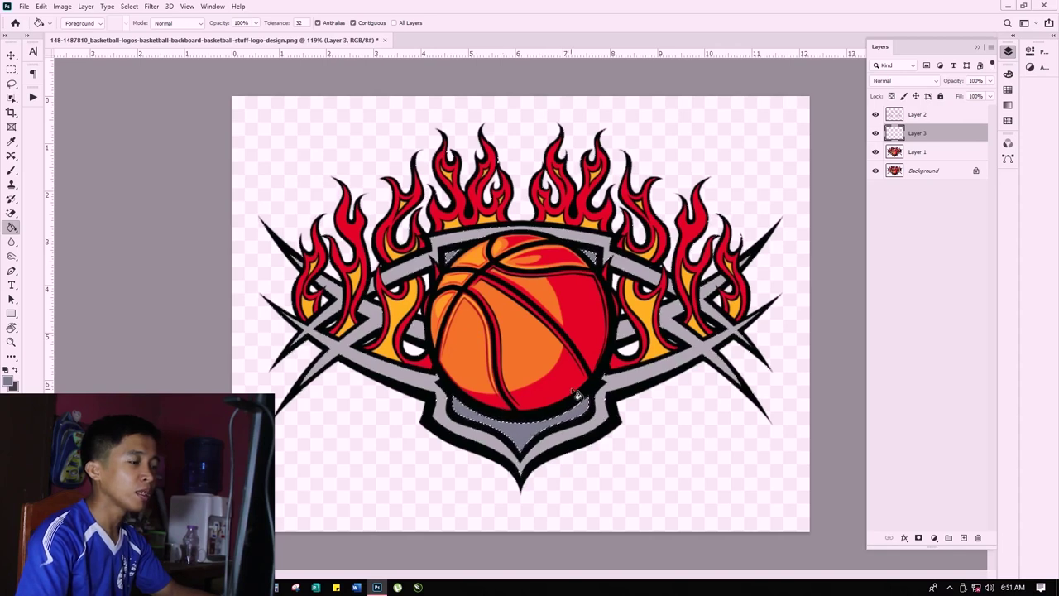
{"action": "scroll", "coordinate": [549, 359], "scroll_direction": "up", "scroll_amount": 3}
{"action": "scroll", "coordinate": [602, 411], "scroll_direction": "down", "scroll_amount": 1}
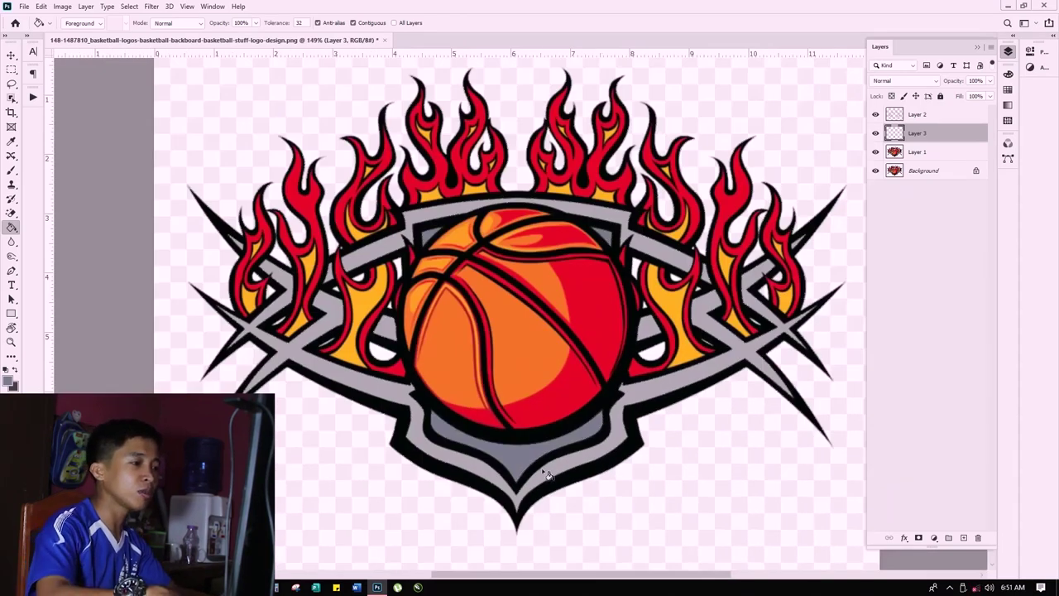
{"action": "scroll", "coordinate": [454, 468], "scroll_direction": "up", "scroll_amount": 4}
{"action": "scroll", "coordinate": [453, 414], "scroll_direction": "down", "scroll_amount": 5}
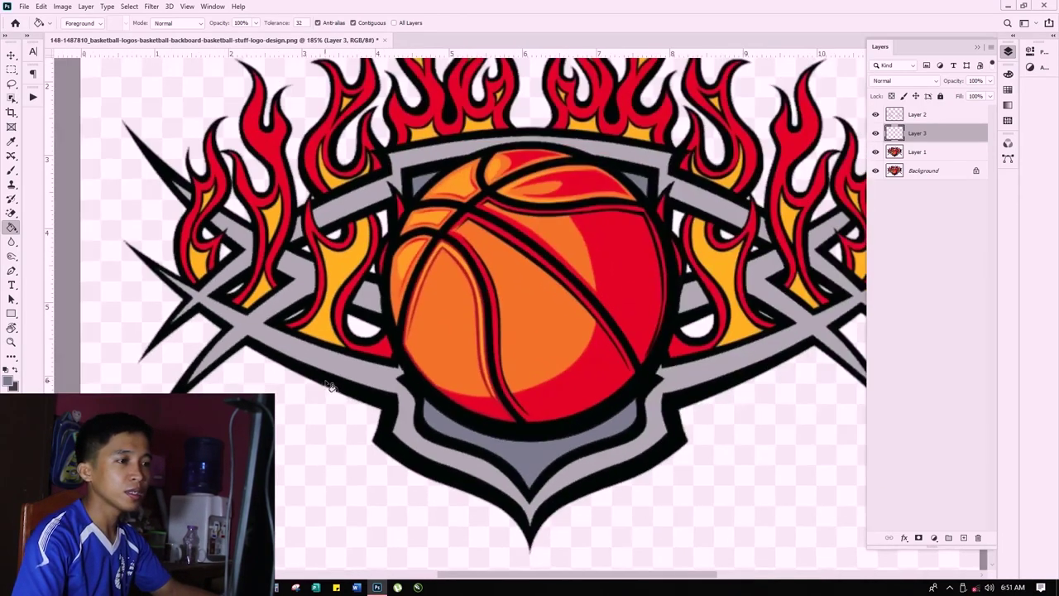